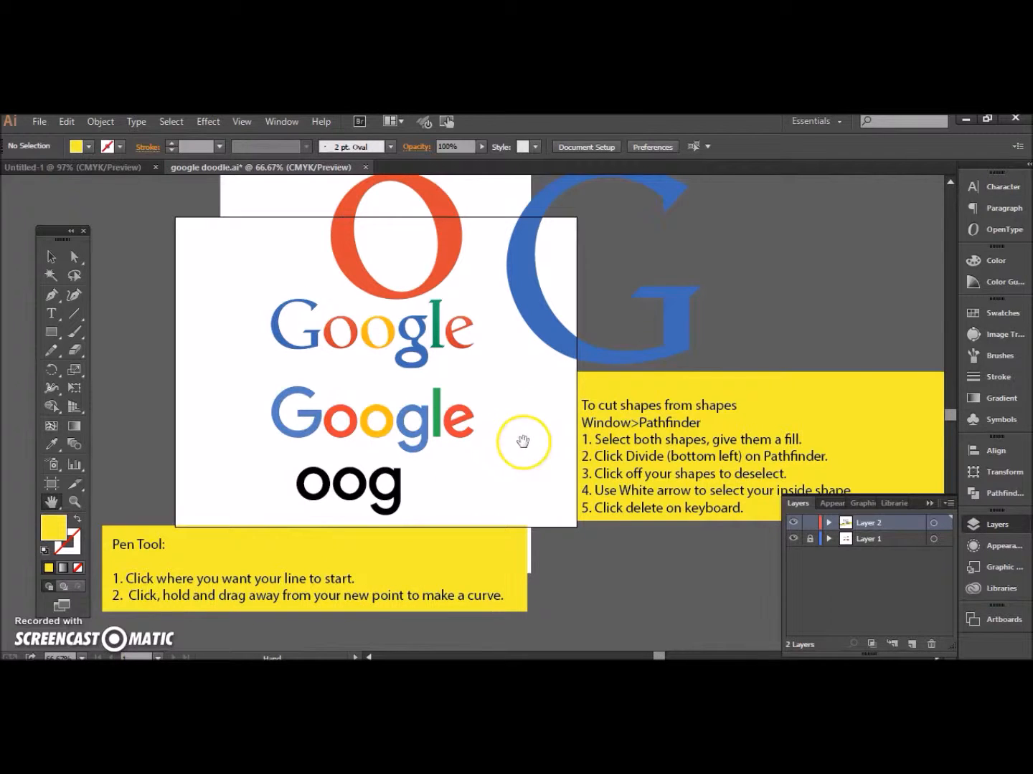
Step: Draw an ellipse of about 0.9 in tracing the outer edge of the yellow o in the lower Google logo
click(932, 504)
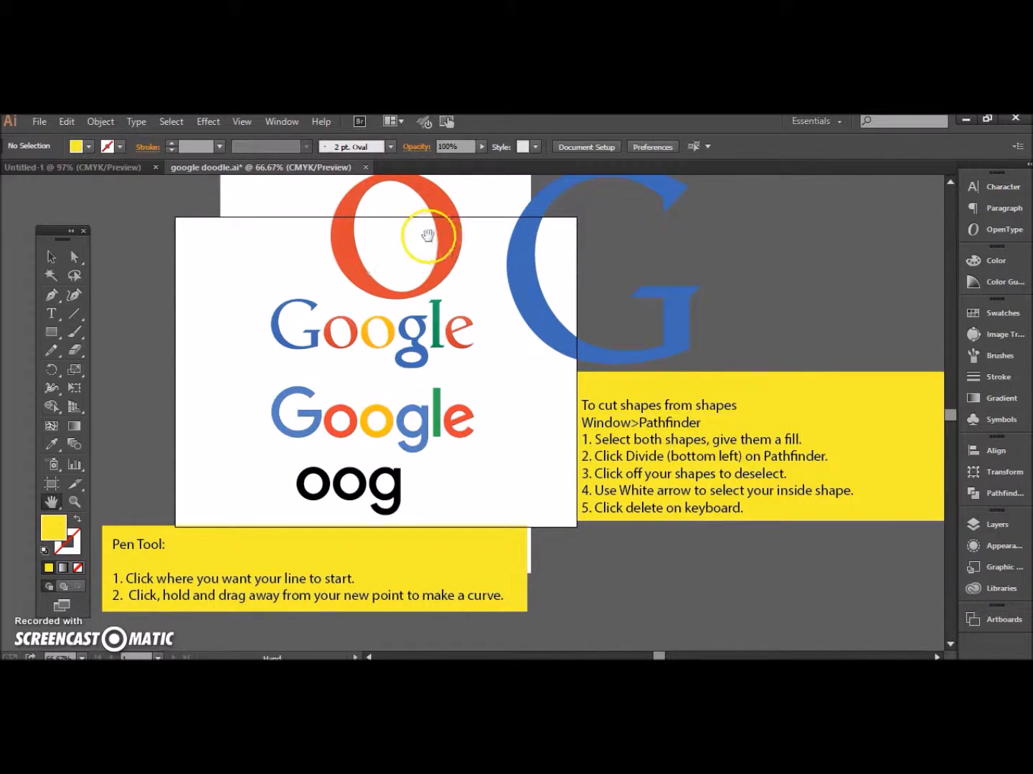
click(51, 260)
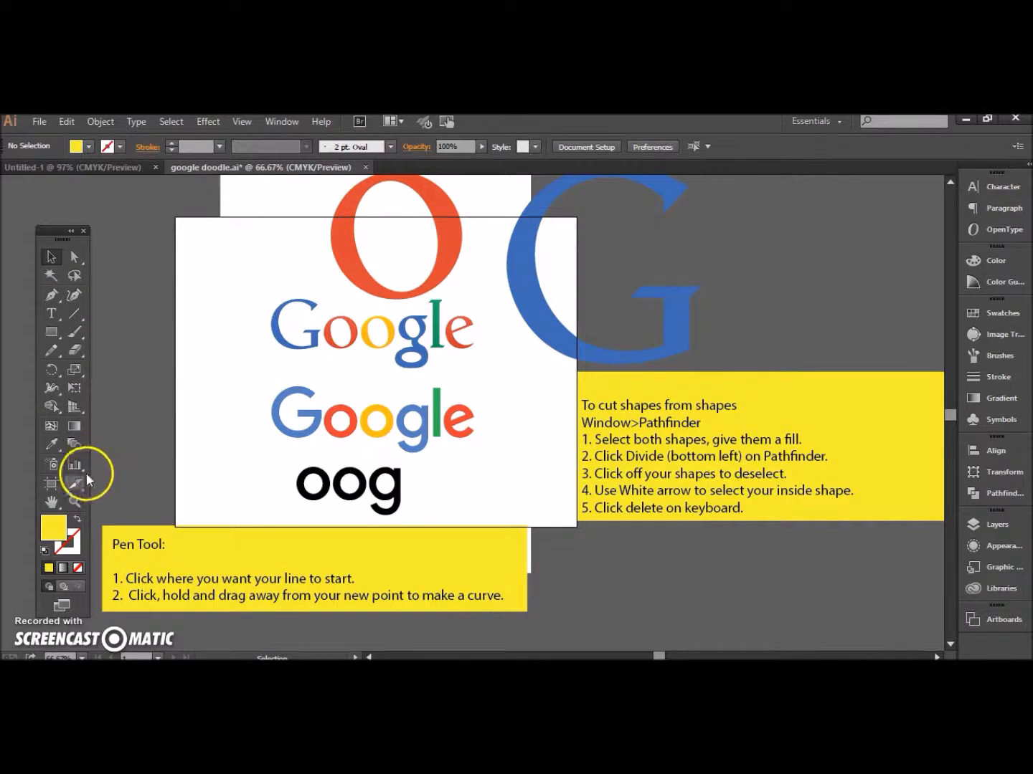
click(75, 501)
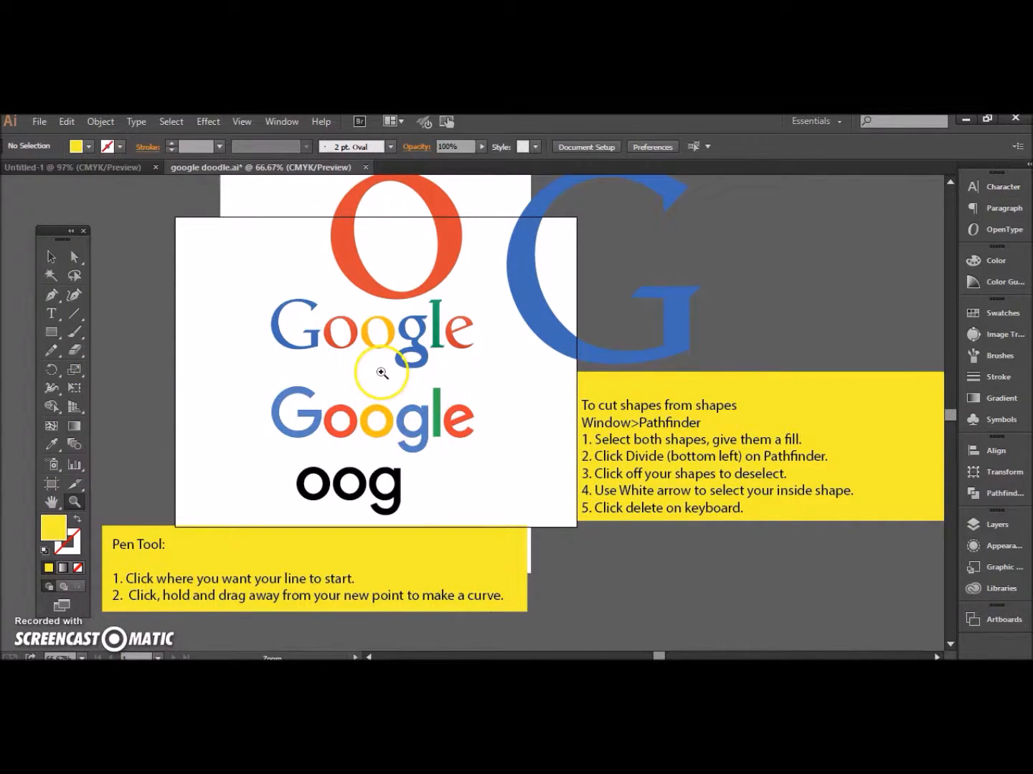
click(380, 430)
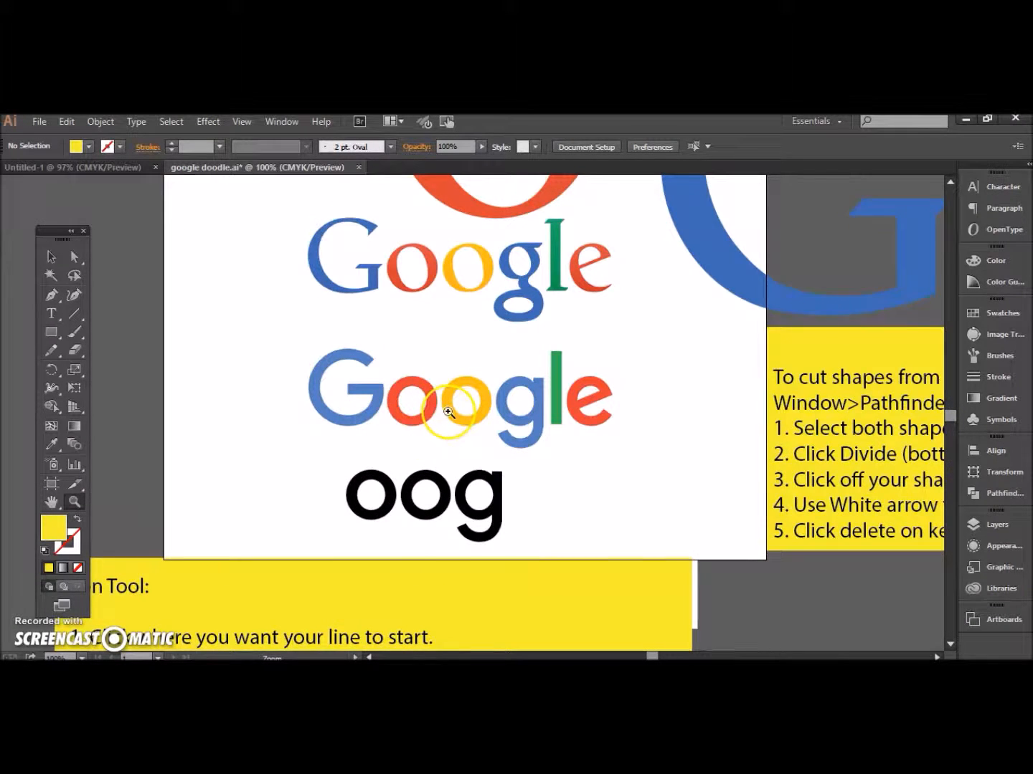
click(452, 417)
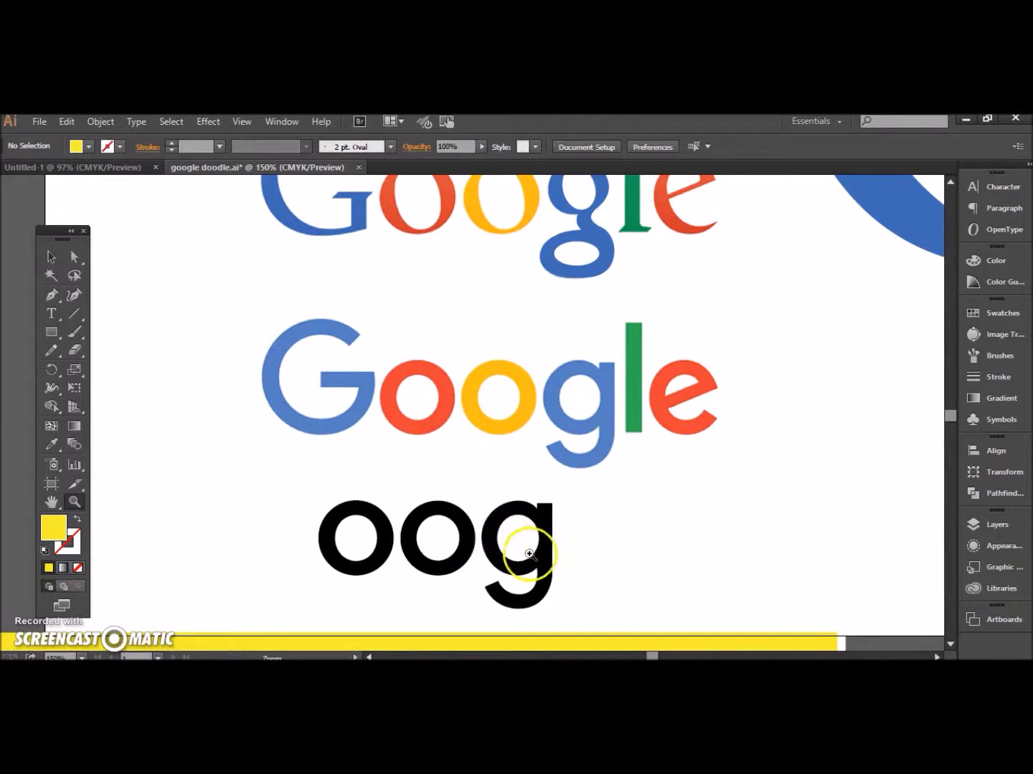
click(457, 398)
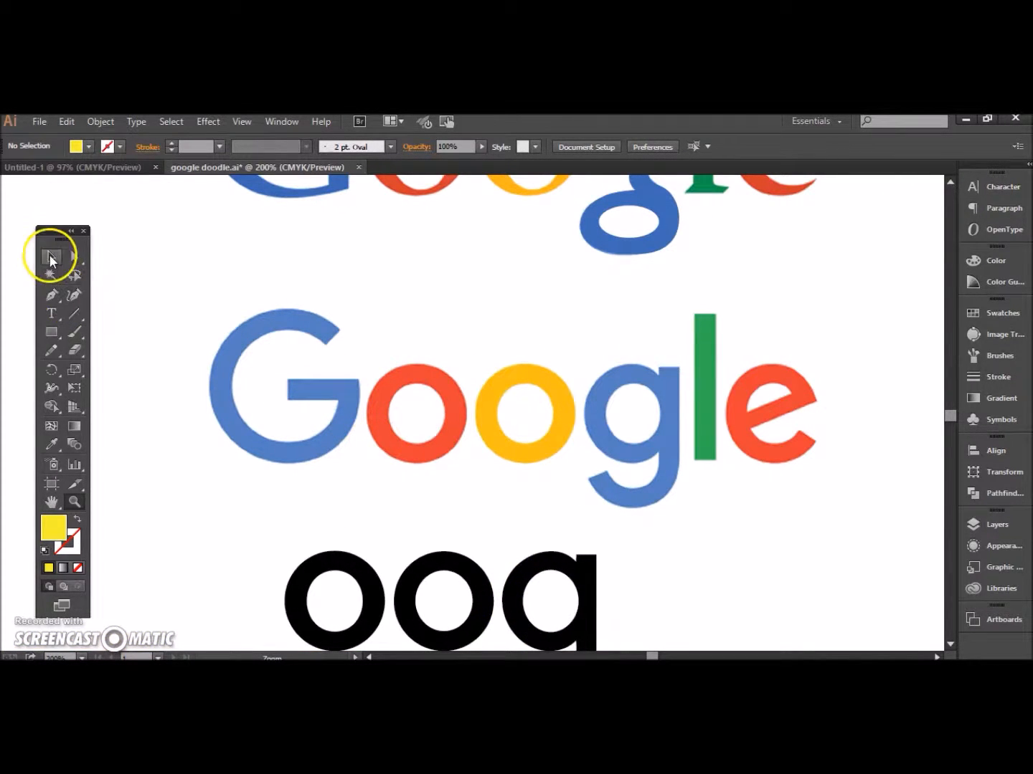
click(51, 502)
drag(479, 438, 404, 365)
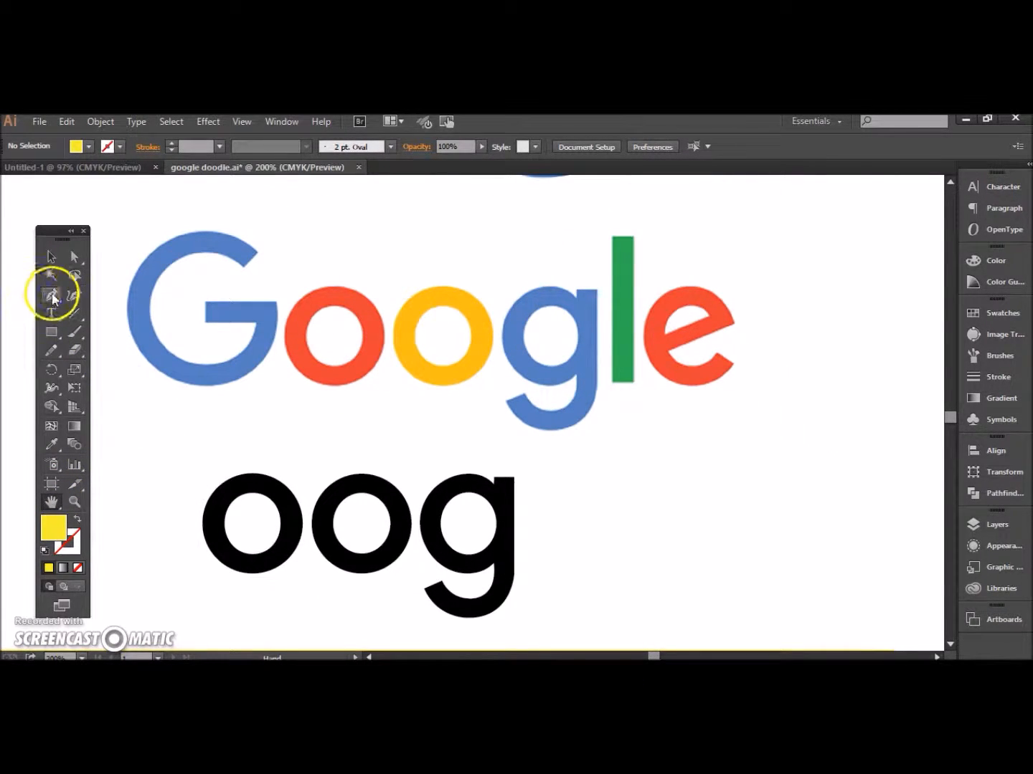
click(55, 329)
drag(54, 327, 103, 370)
click(103, 371)
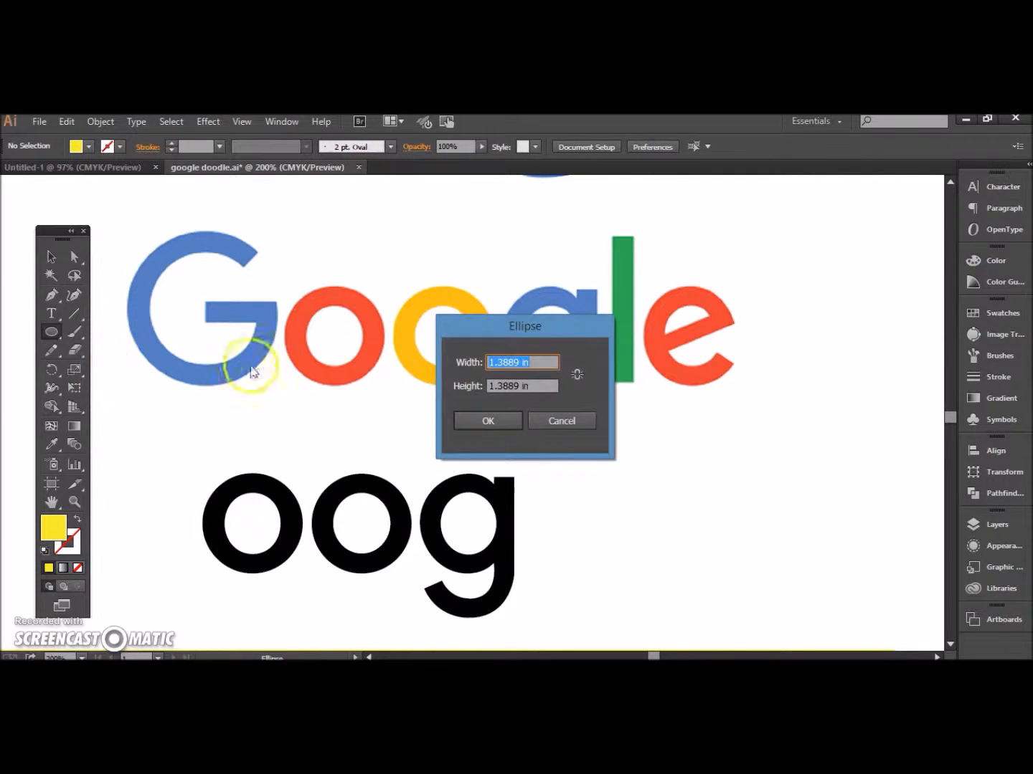
click(572, 423)
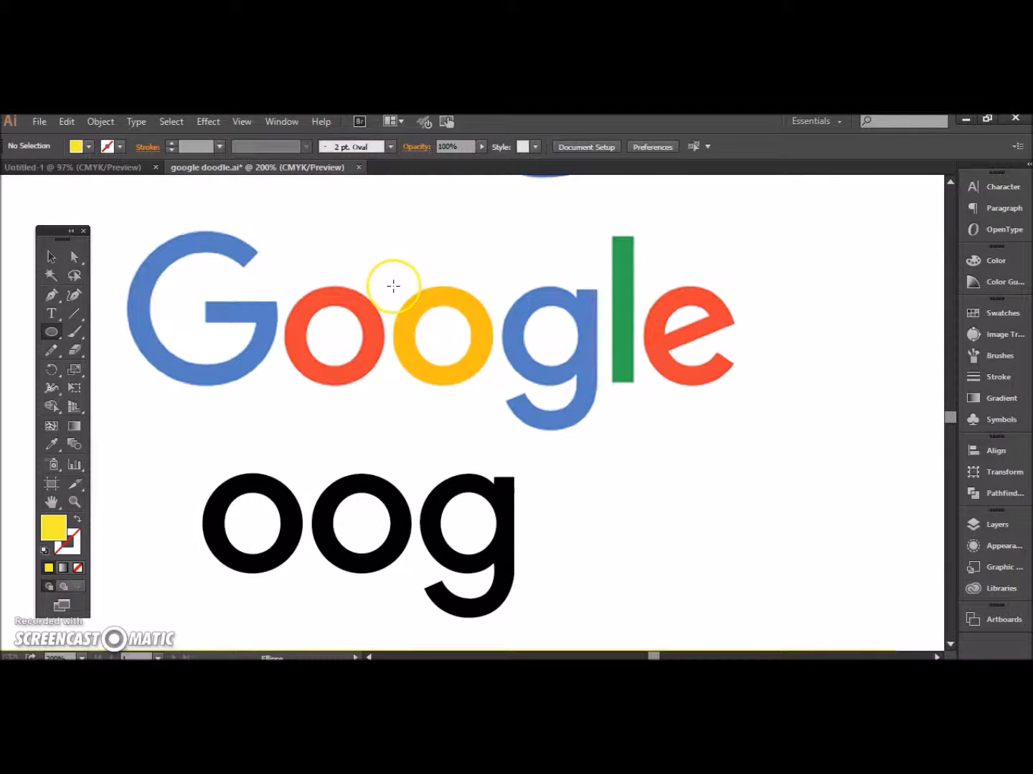
drag(393, 287, 495, 384)
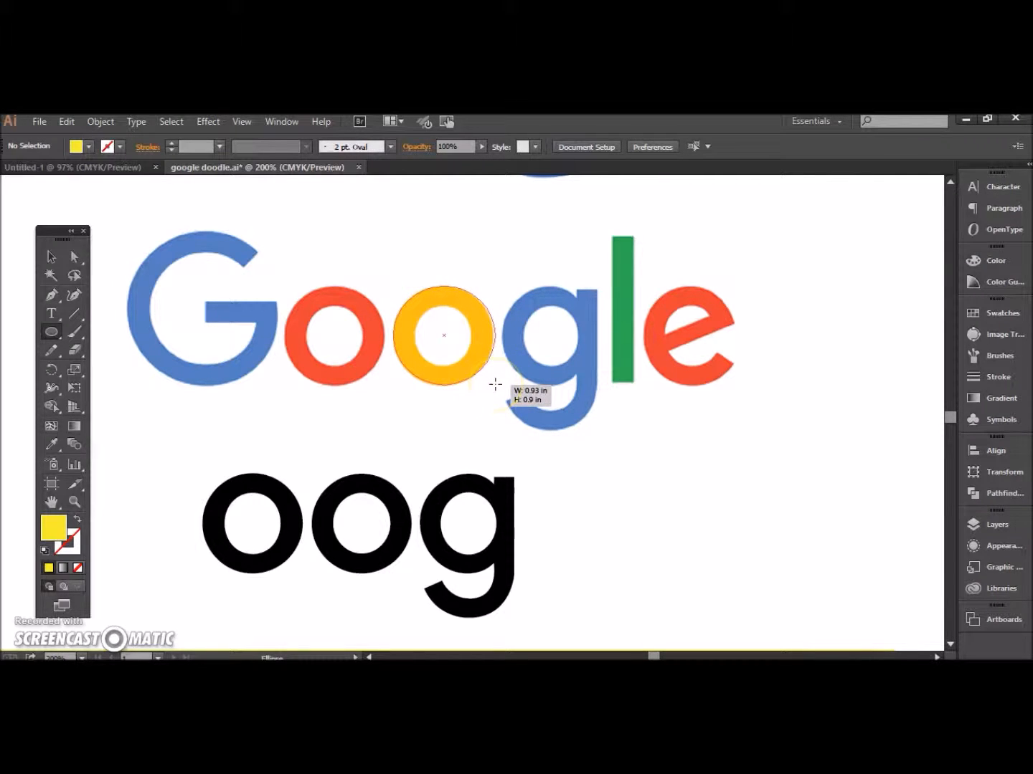
drag(494, 386, 494, 384)
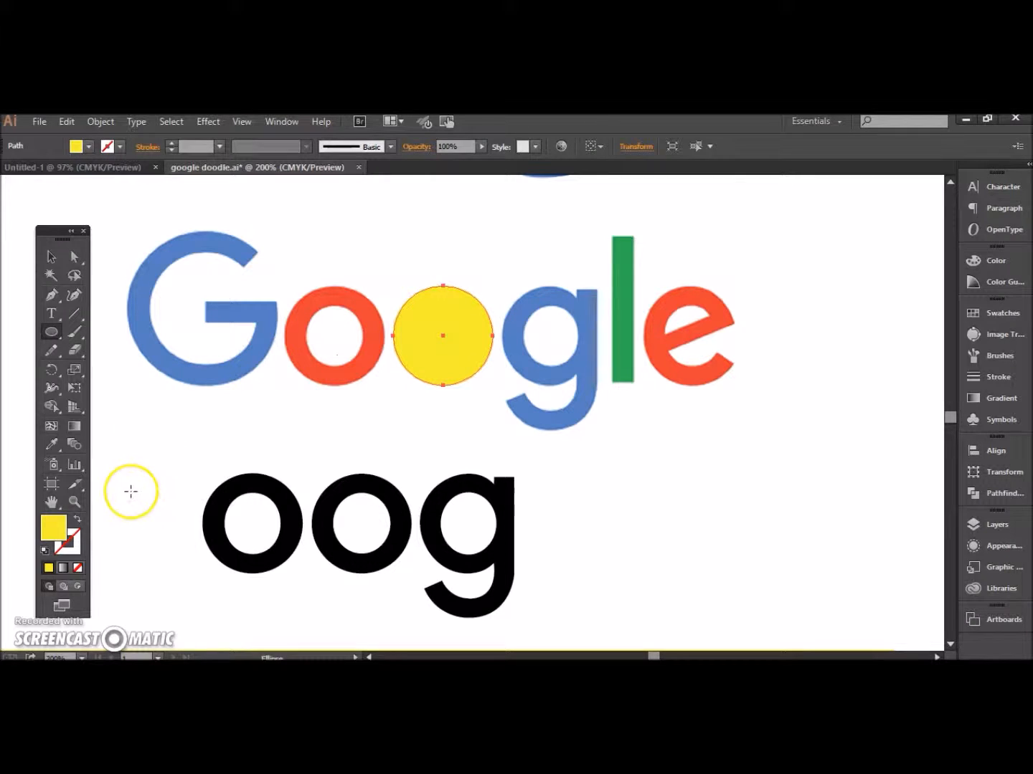
Step: Give the ellipse no fill and change its outline to a pinkish-red stroke
click(81, 523)
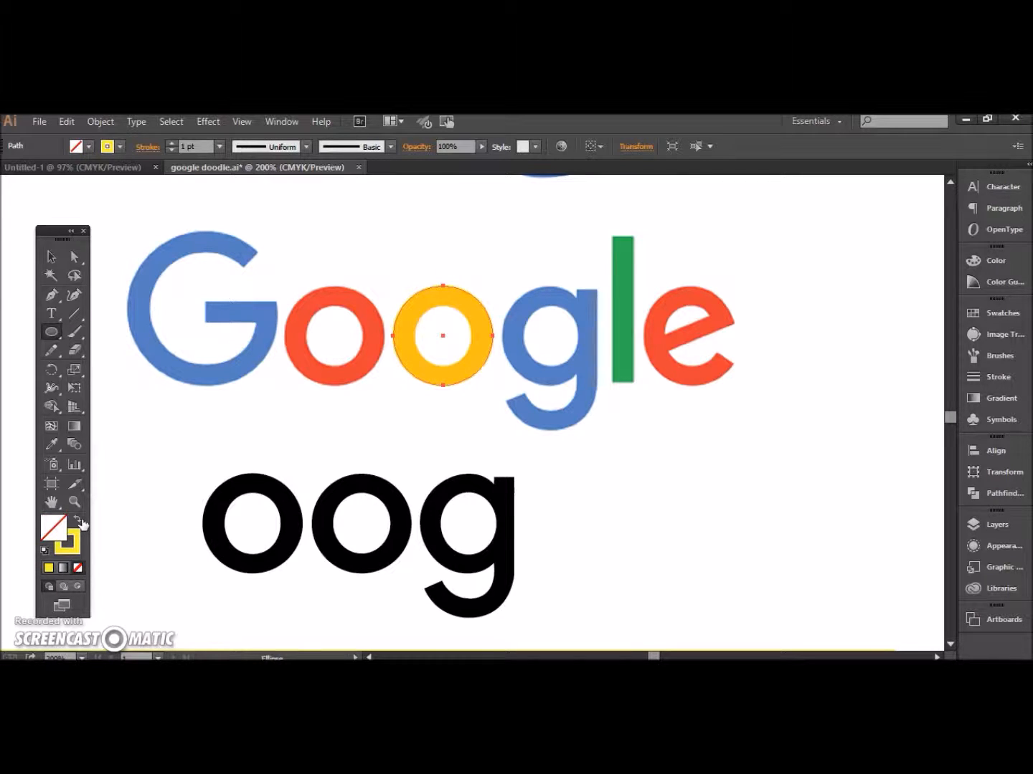
click(71, 544)
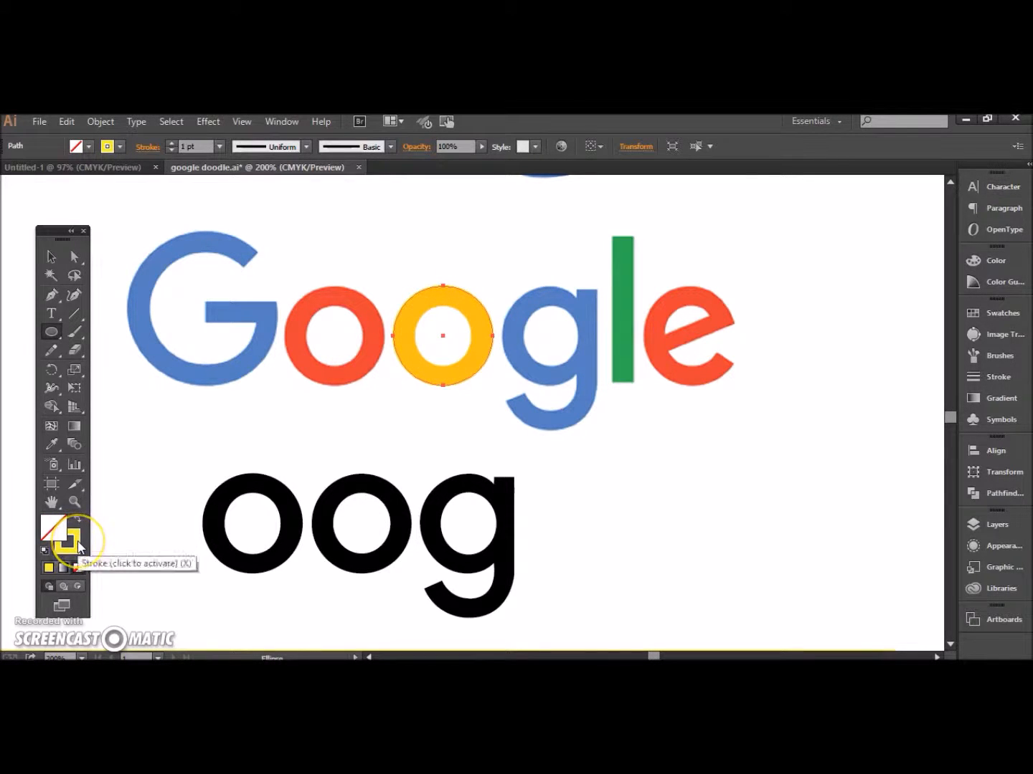
double_click(70, 546)
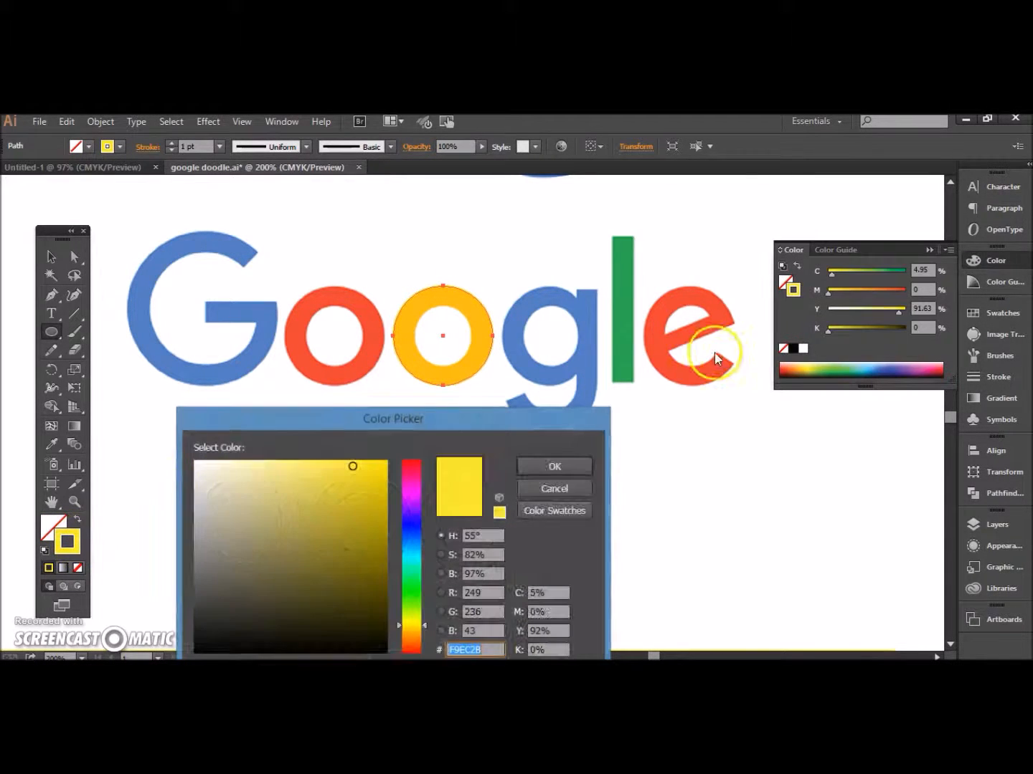
click(410, 467)
click(554, 468)
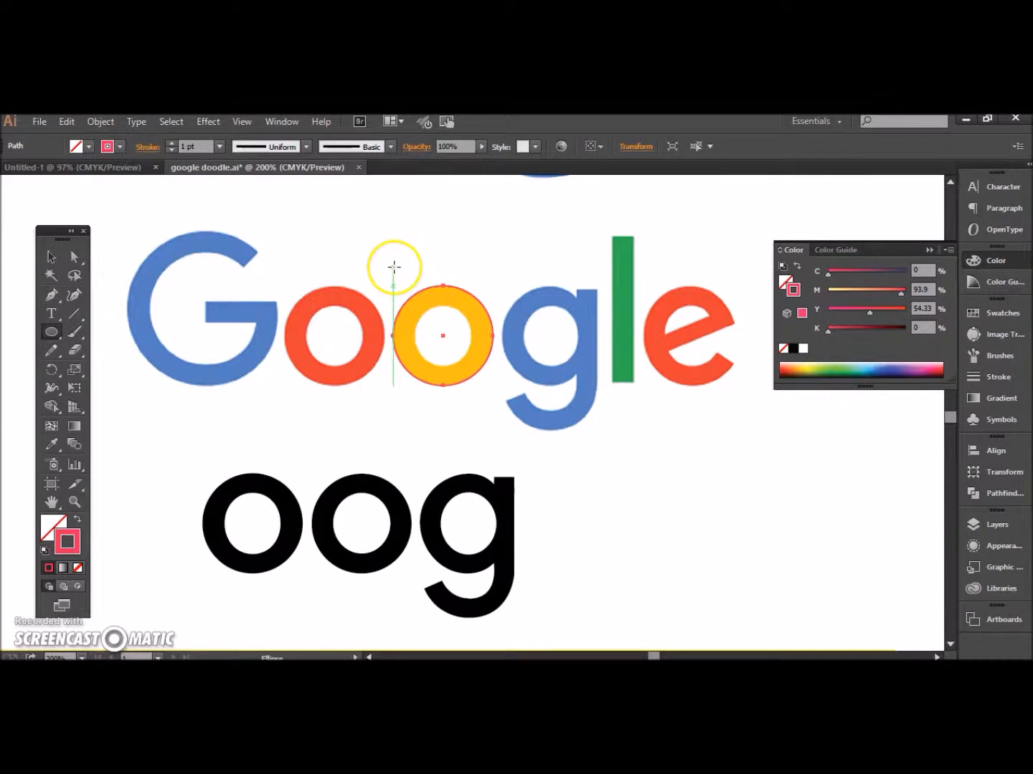
Step: Draw a smaller ellipse tracing the inner edge of the yellow o
drag(415, 307, 472, 366)
key(z)
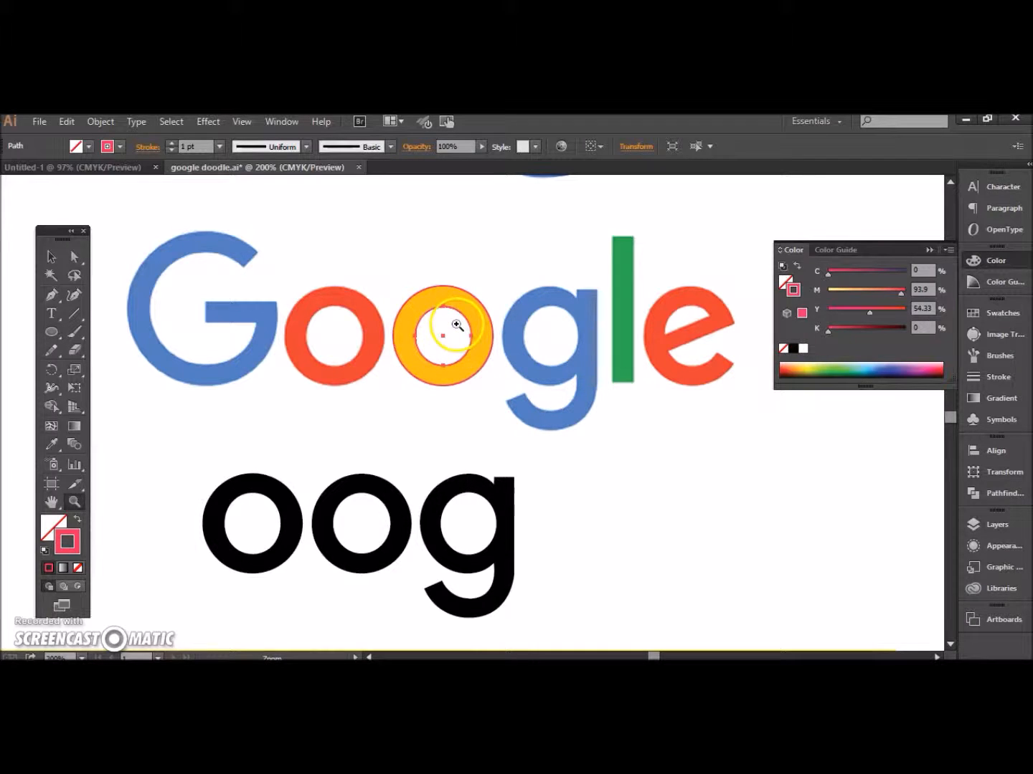
click(455, 344)
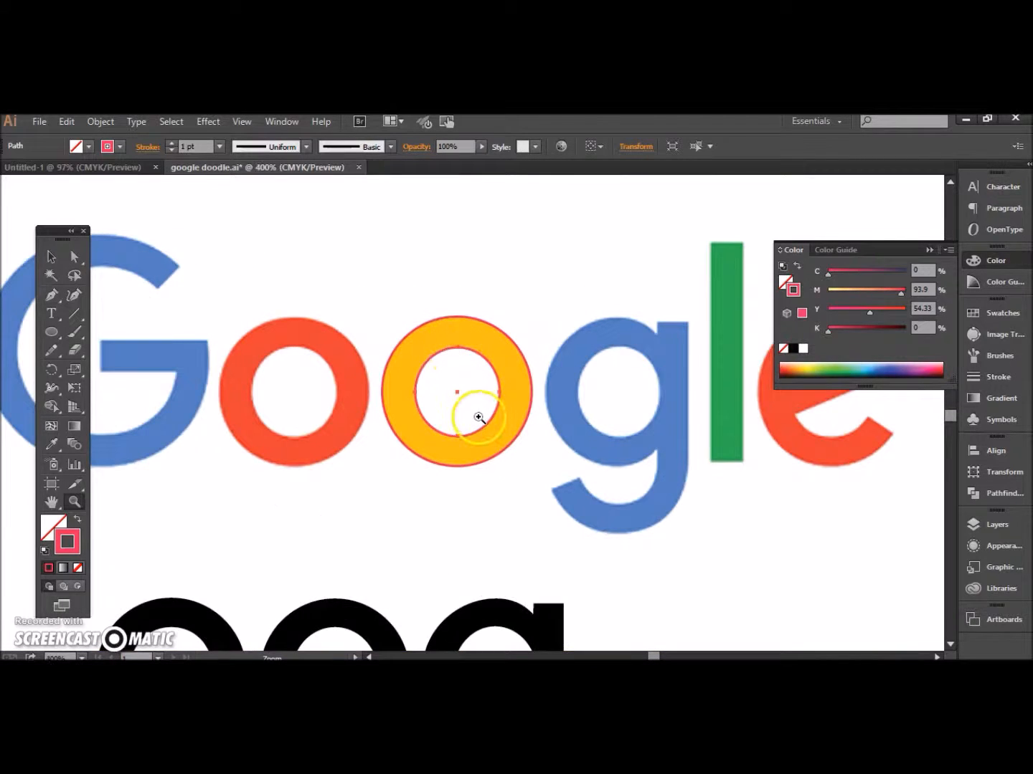
click(478, 416)
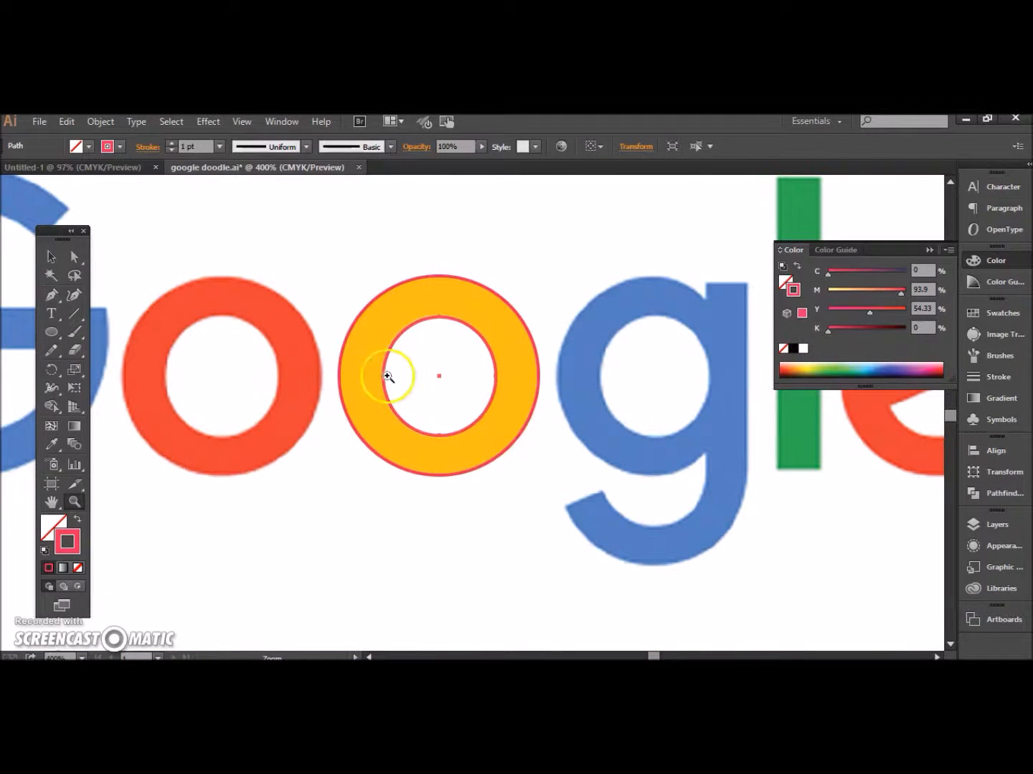
Step: Swap fill and stroke on the inner and outer ellipses so both have a pinkish-red fill without stroke, and select both
click(50, 260)
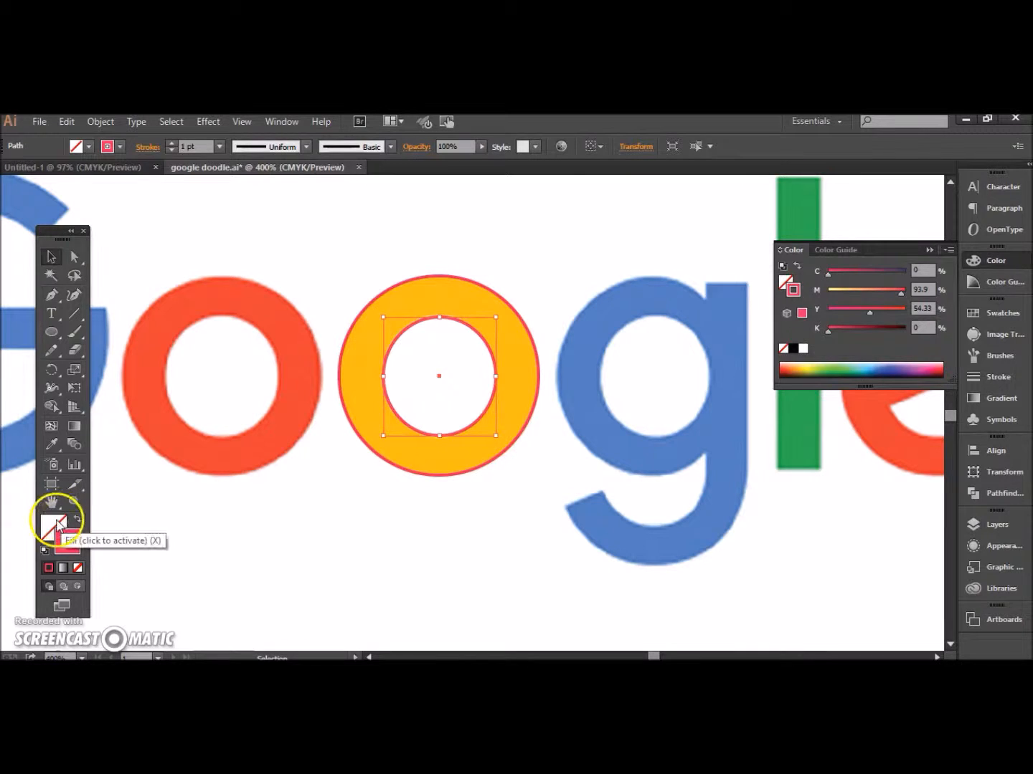
click(77, 520)
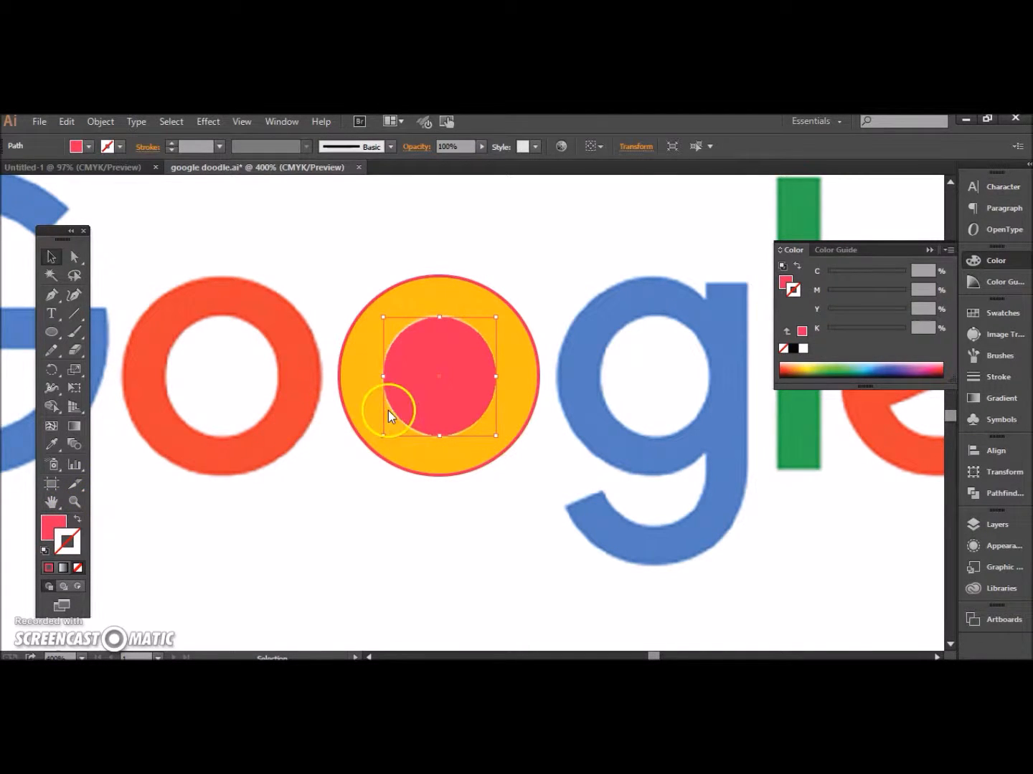
click(355, 432)
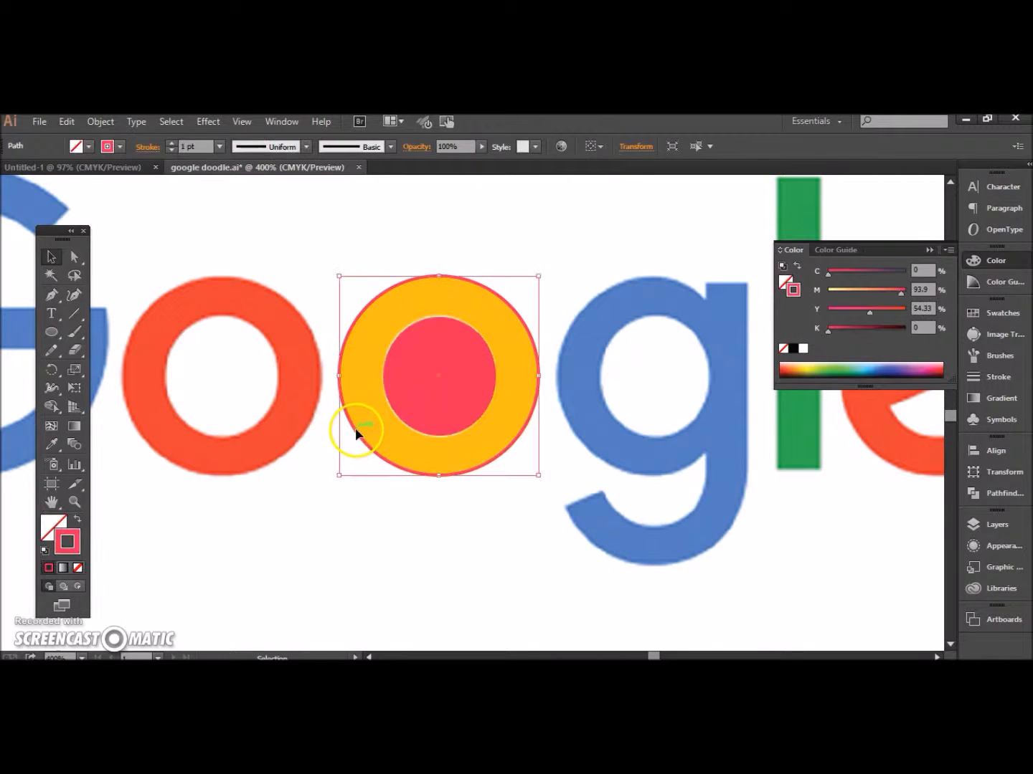
click(77, 519)
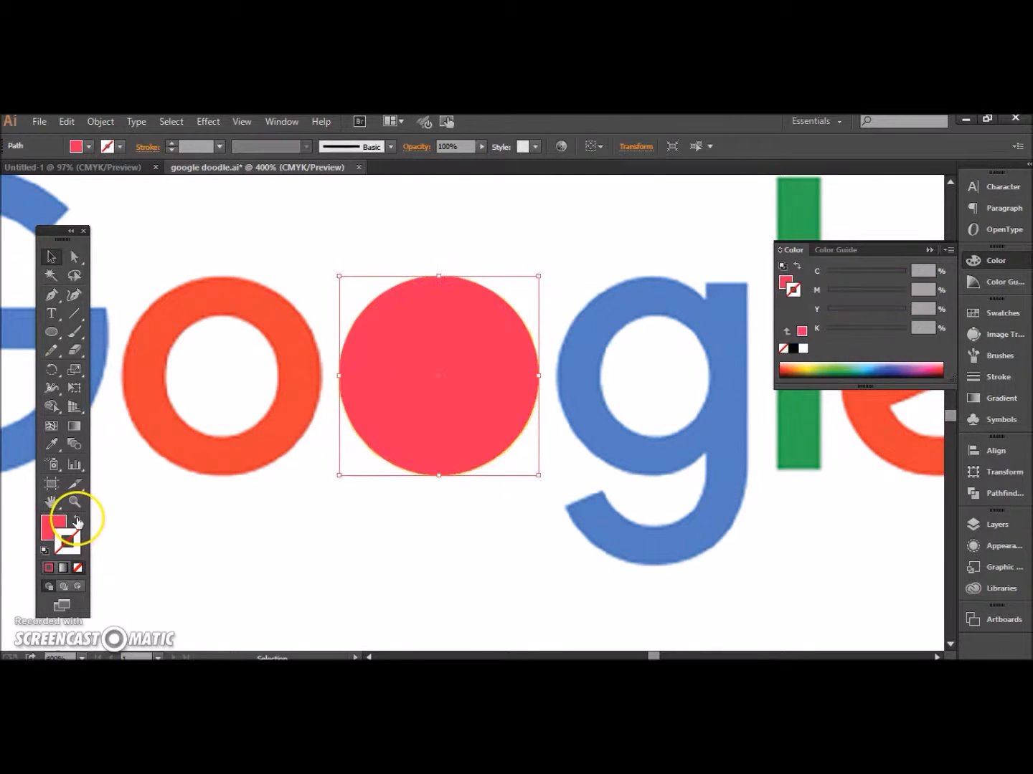
click(430, 435)
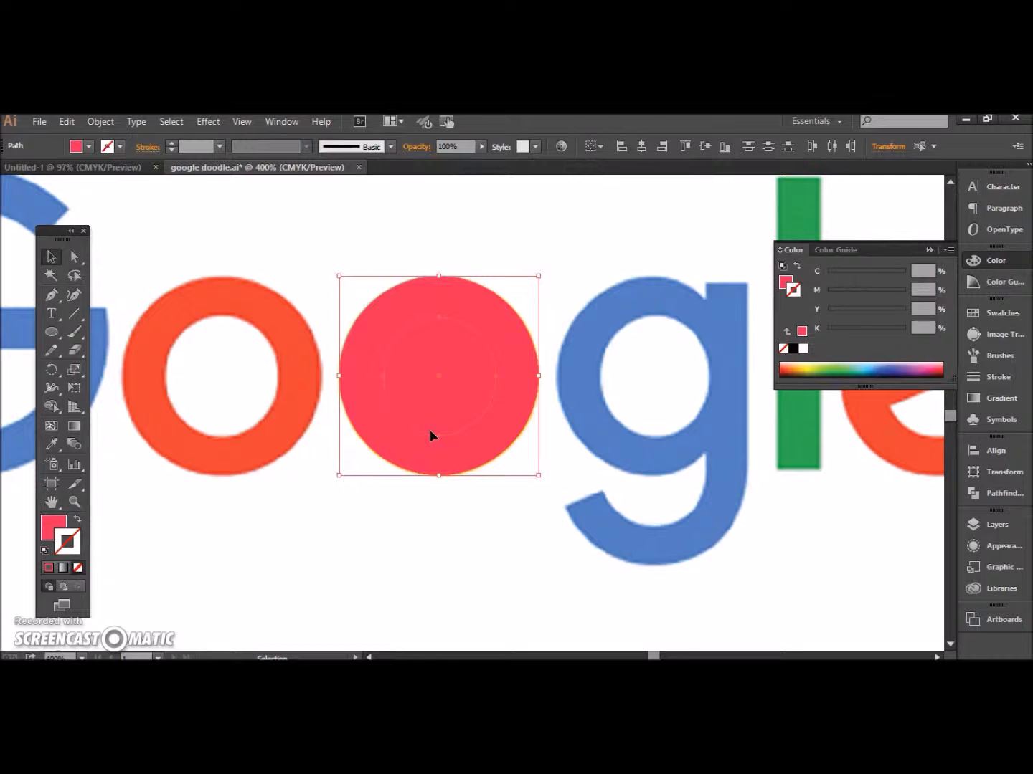
right_click(431, 435)
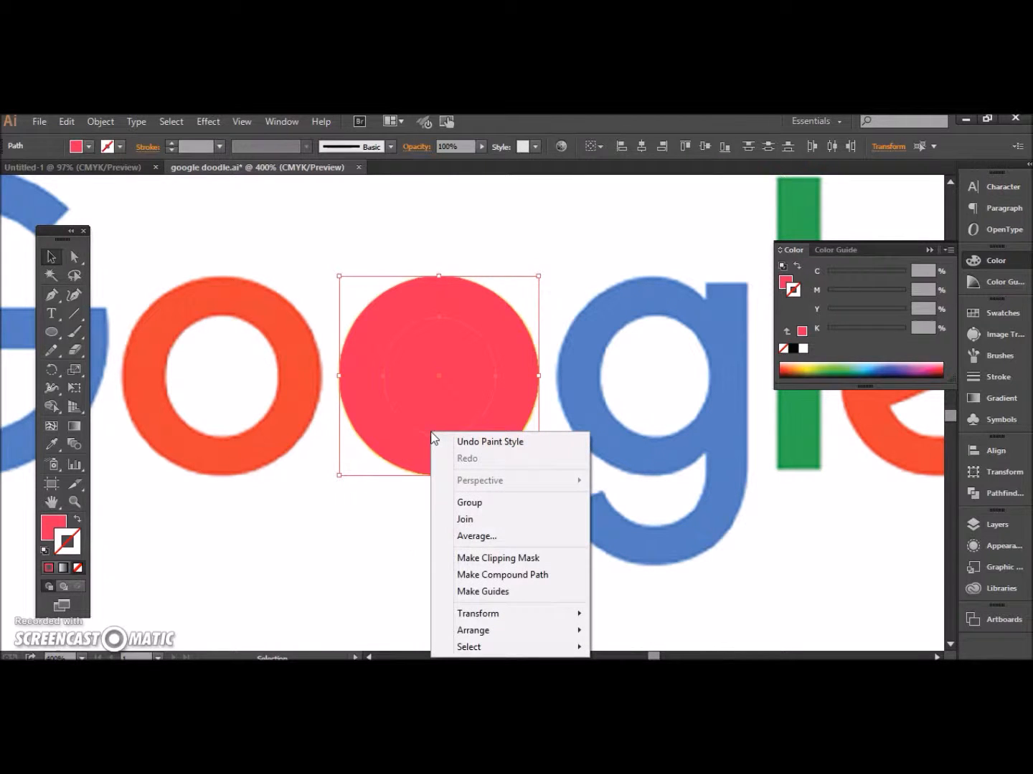
mouse_move(468, 633)
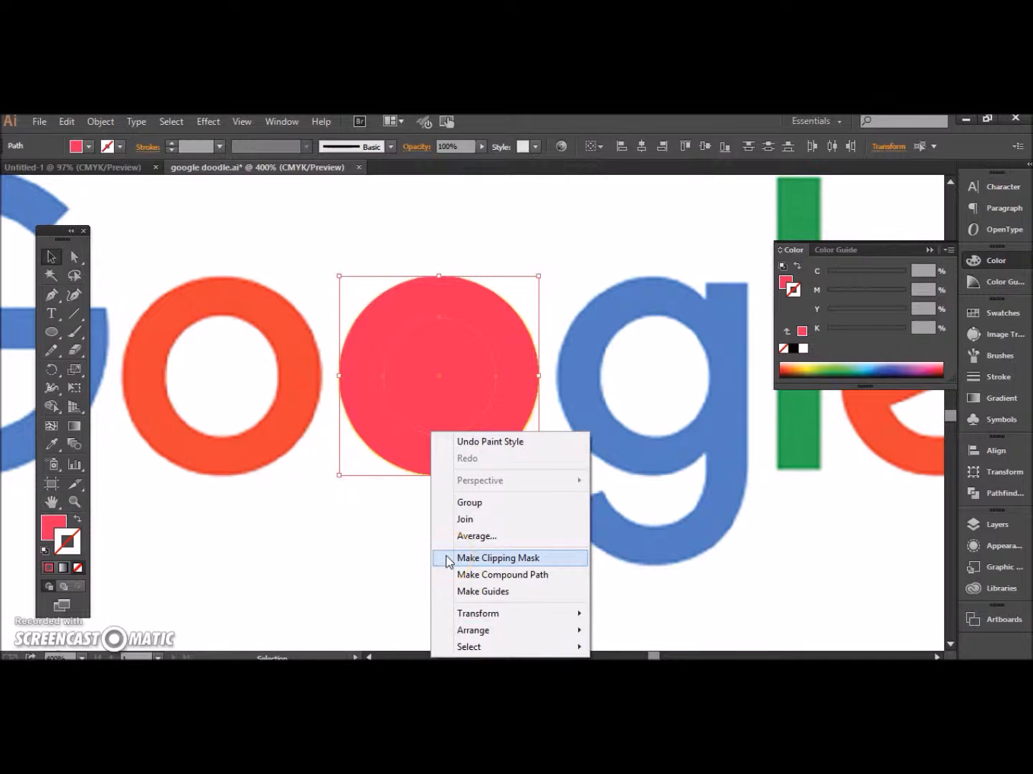
click(440, 418)
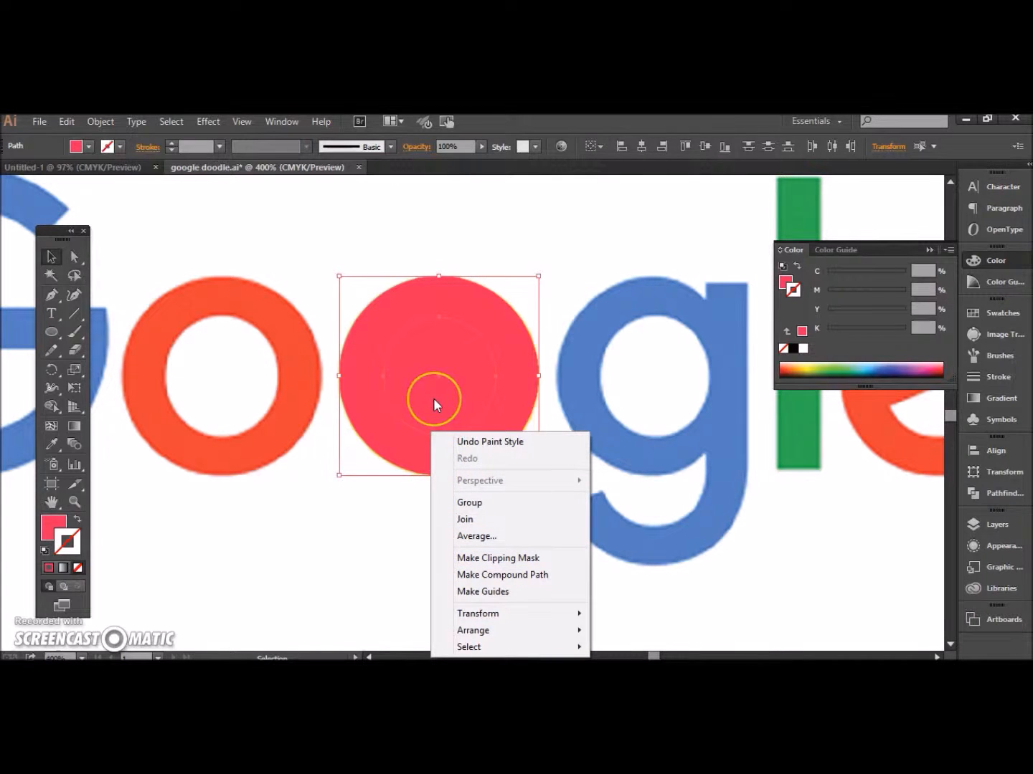
key(Escape)
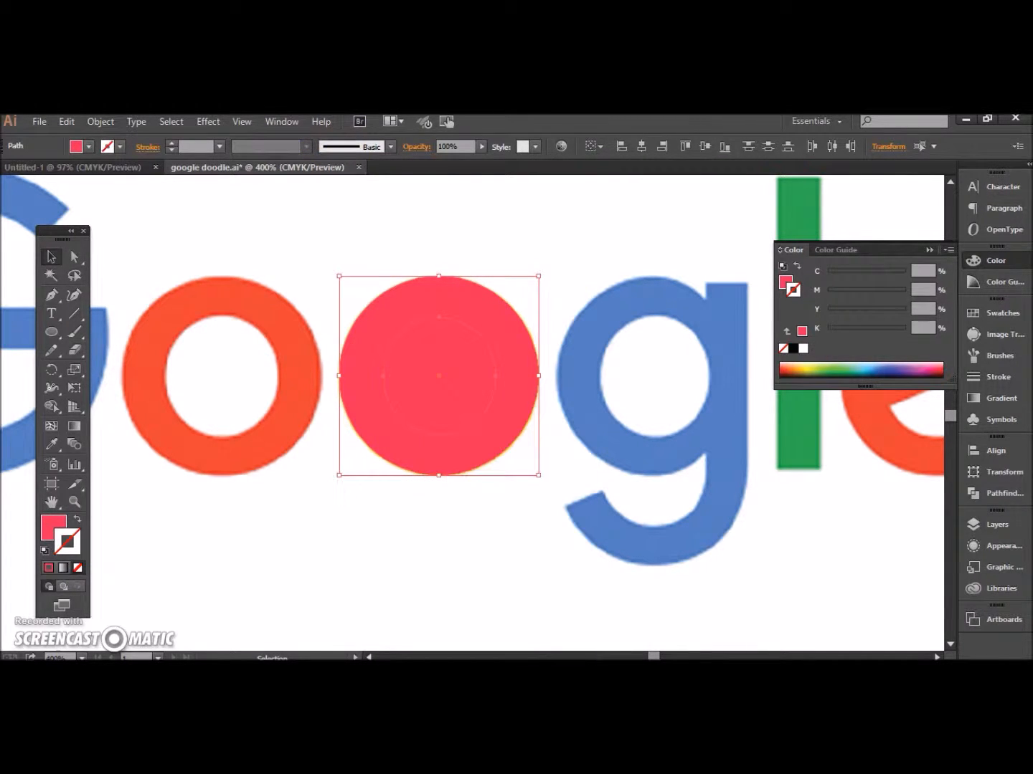
Step: Split the two overlapping filled ellipses with the Pathfinder Divide operation
click(276, 123)
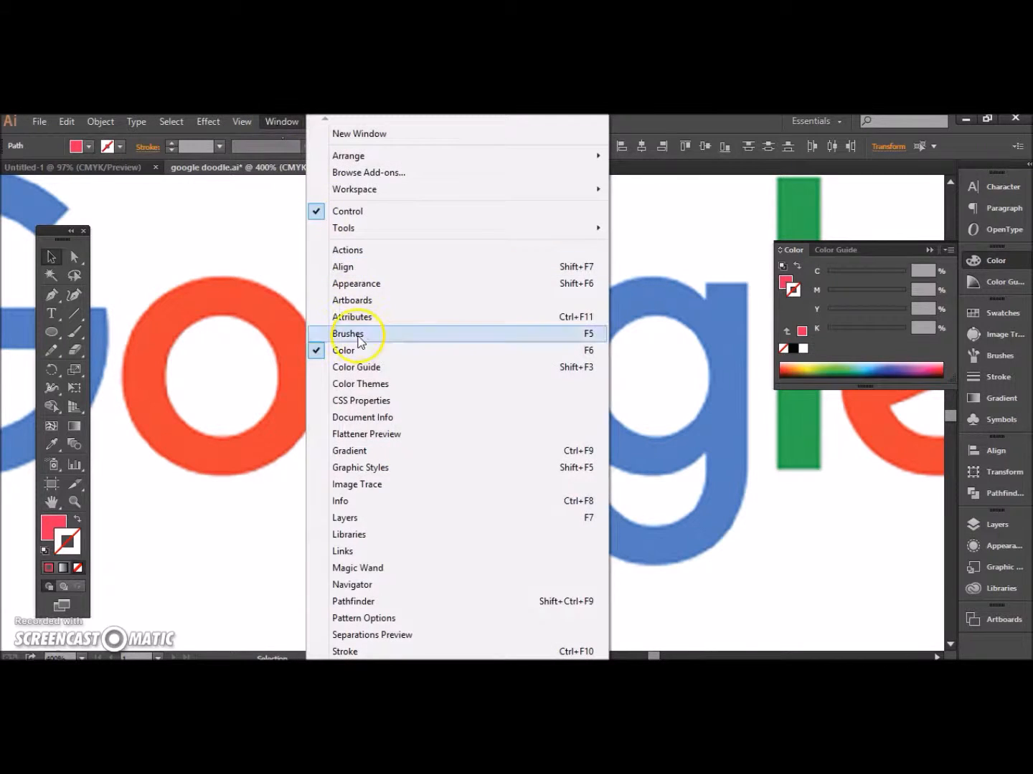
click(375, 600)
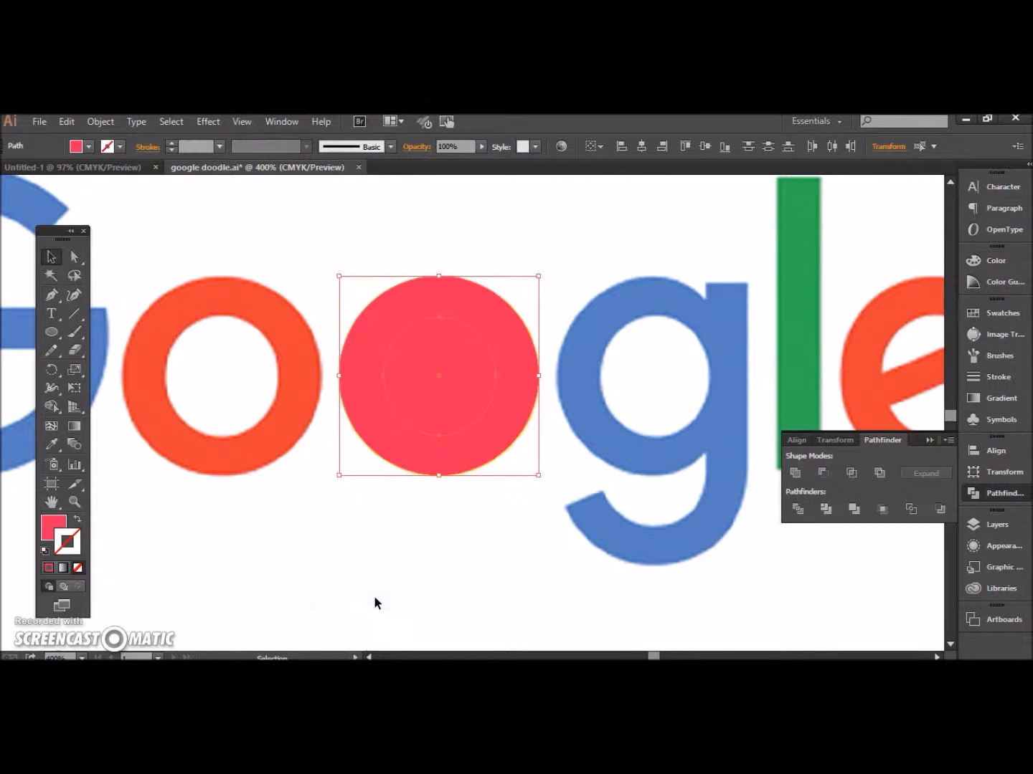
click(796, 511)
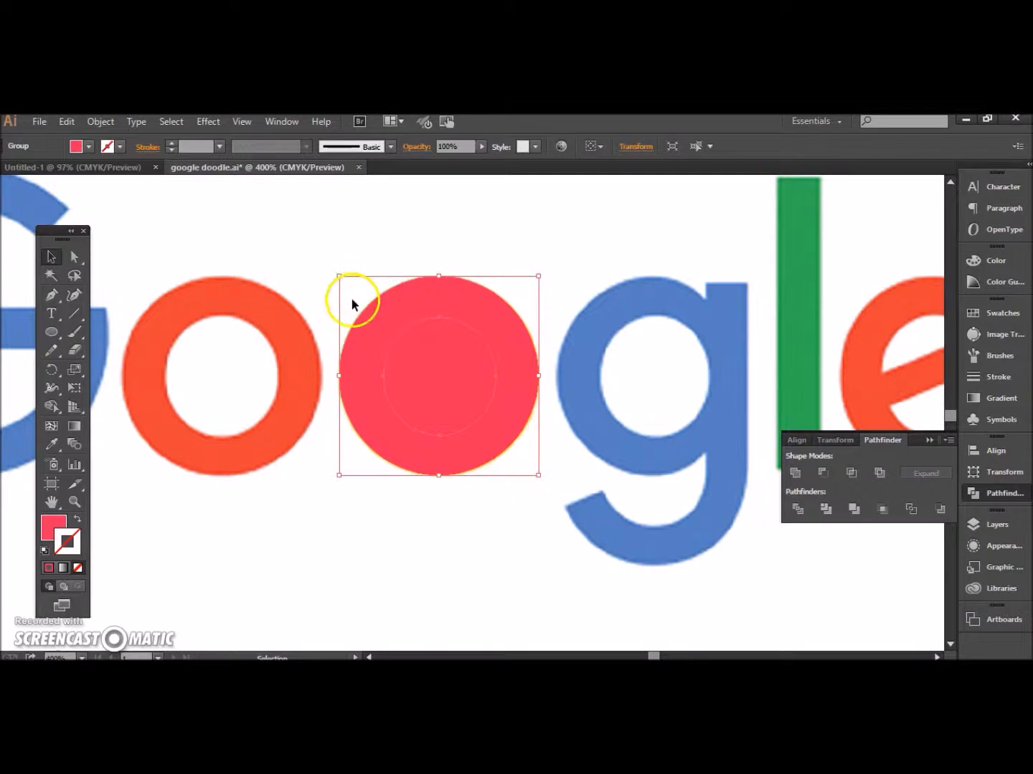
Step: Deselect the divided group and delete only its inner ellipse with Direct Selection, leaving a ring-shaped o
click(70, 256)
click(328, 255)
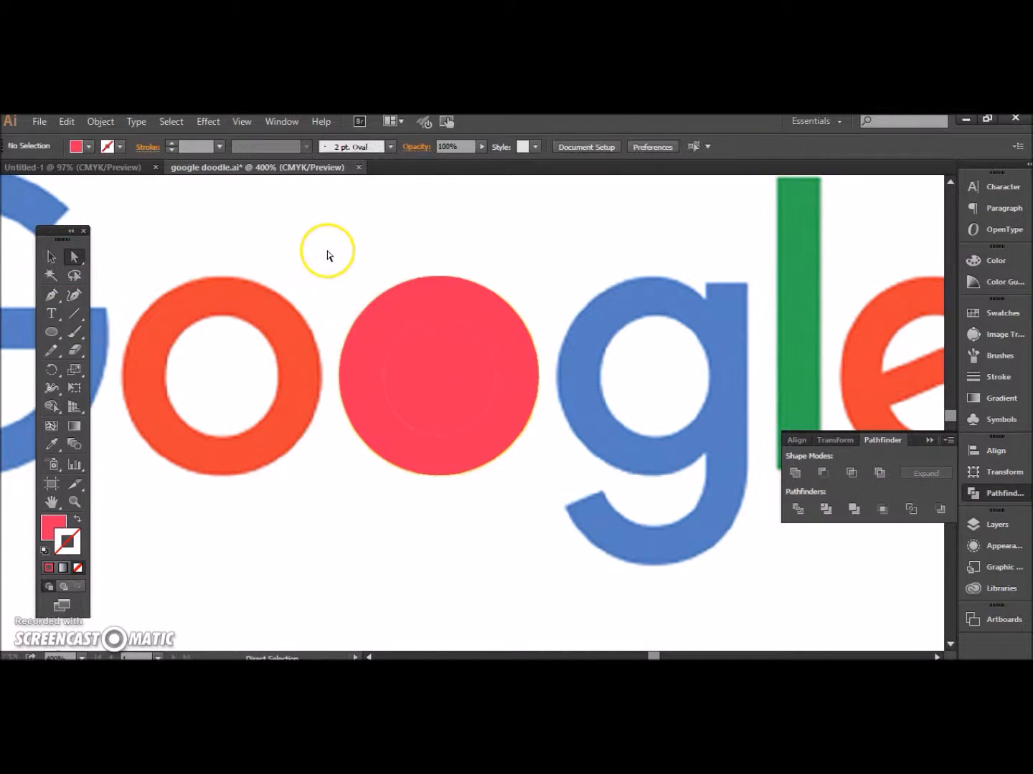
click(440, 368)
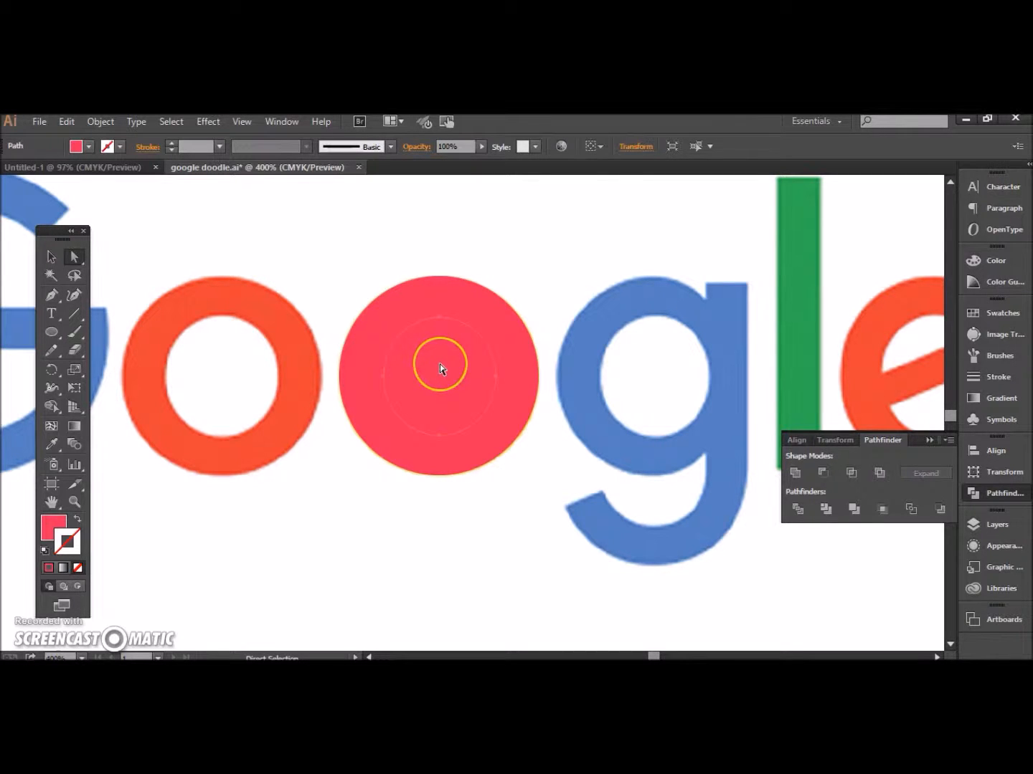
key(Delete)
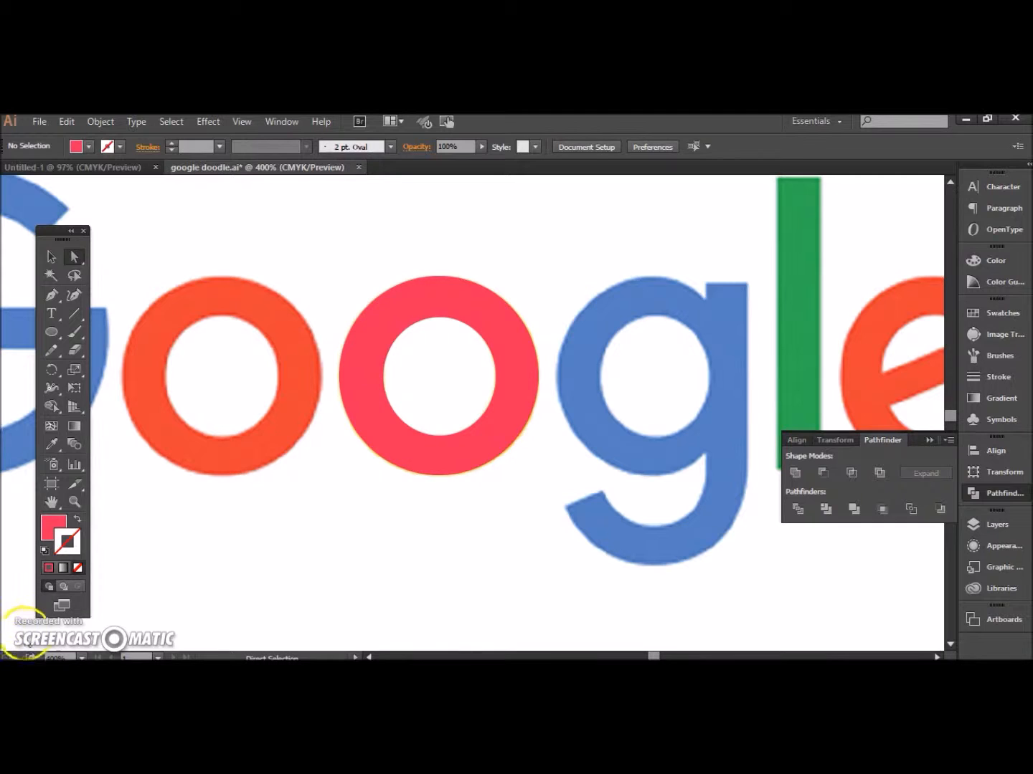
Step: Move the ring-shaped o slightly below the reference o and fill it with the reference's yellow using the Eyedropper
click(51, 257)
drag(373, 354, 371, 409)
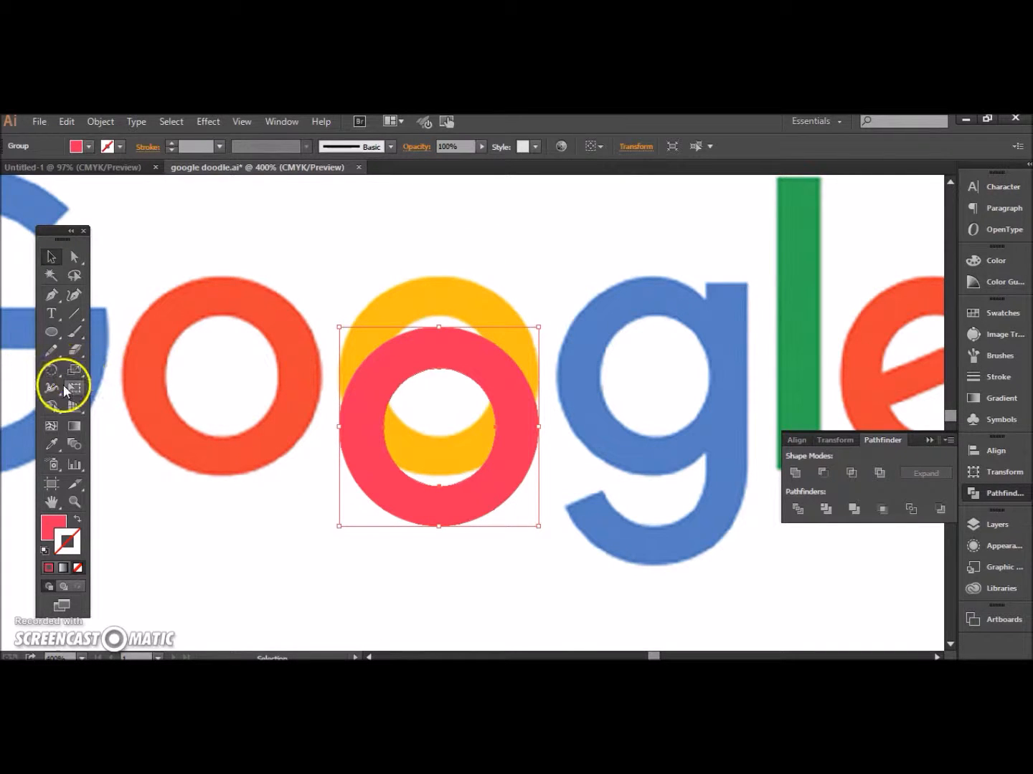
click(51, 445)
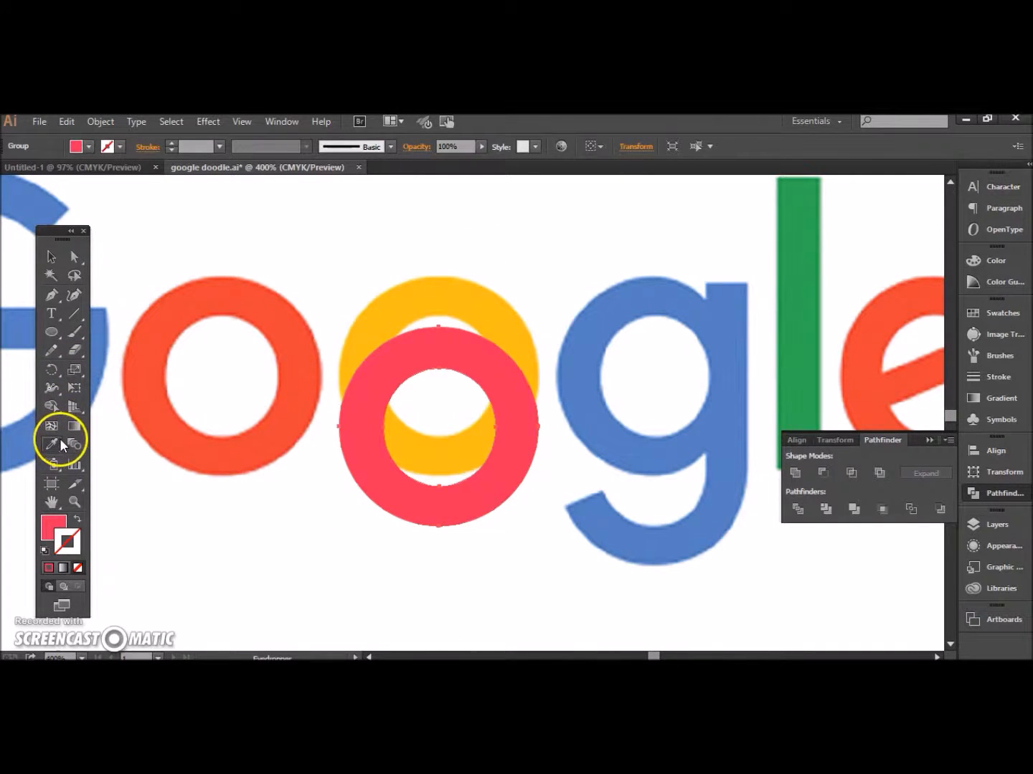
click(390, 313)
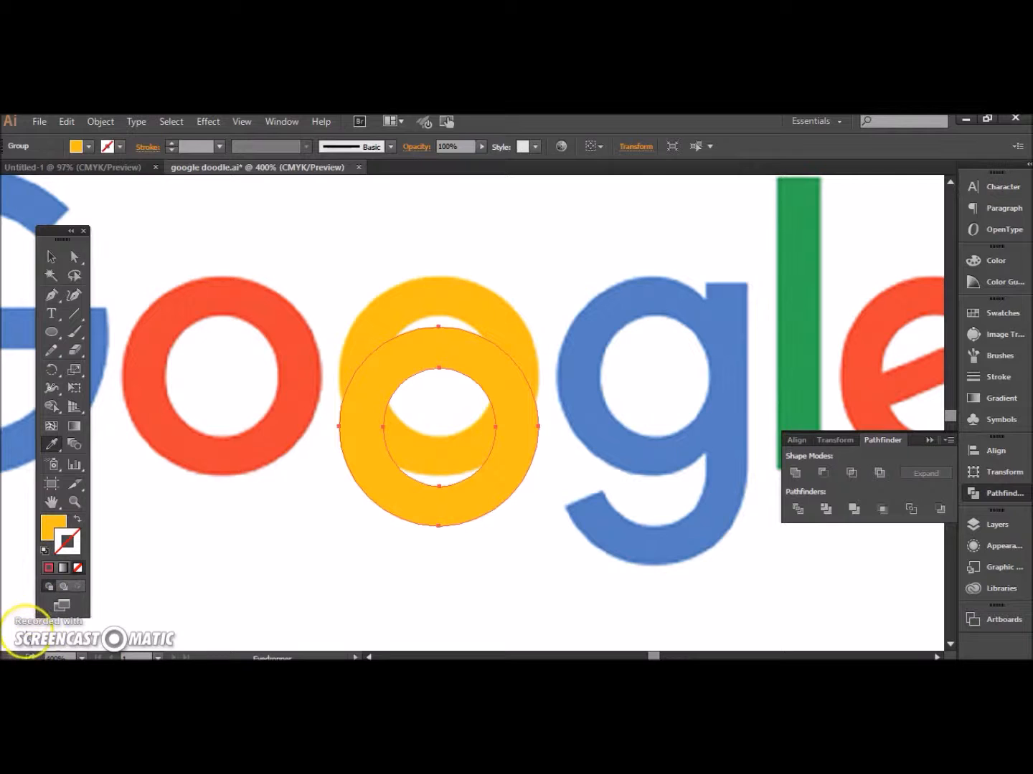
Step: Draw an ellipse over the round bowl of the blue g and stretch it to the bowl's upper and left edges
click(52, 333)
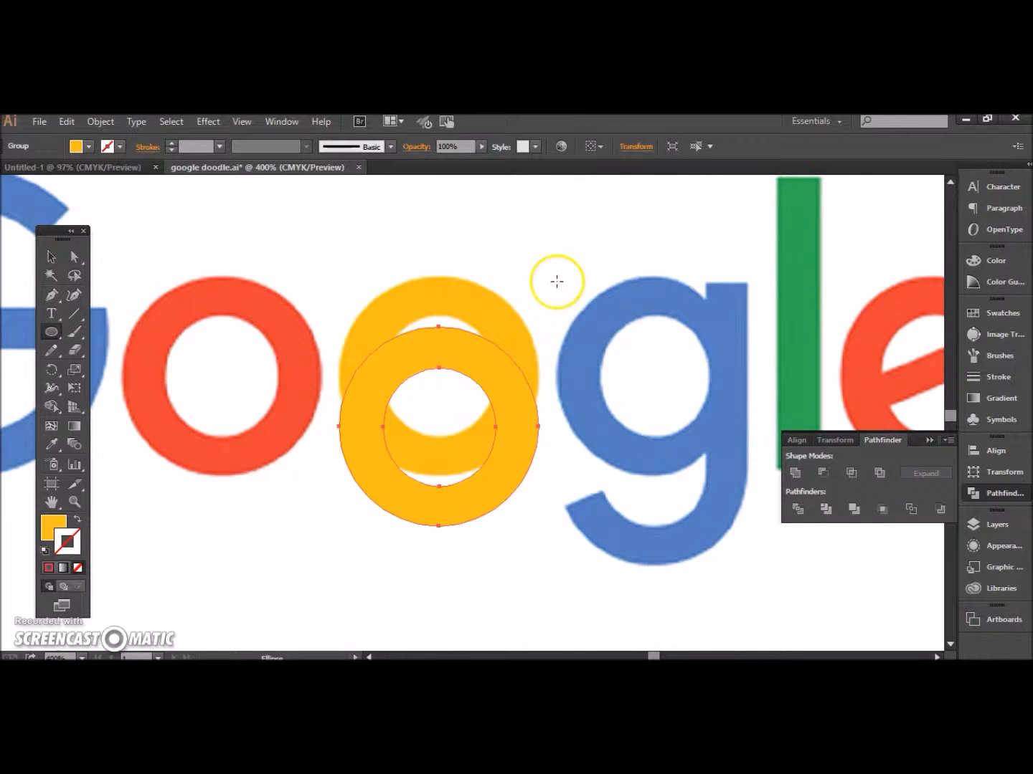
drag(558, 280, 743, 475)
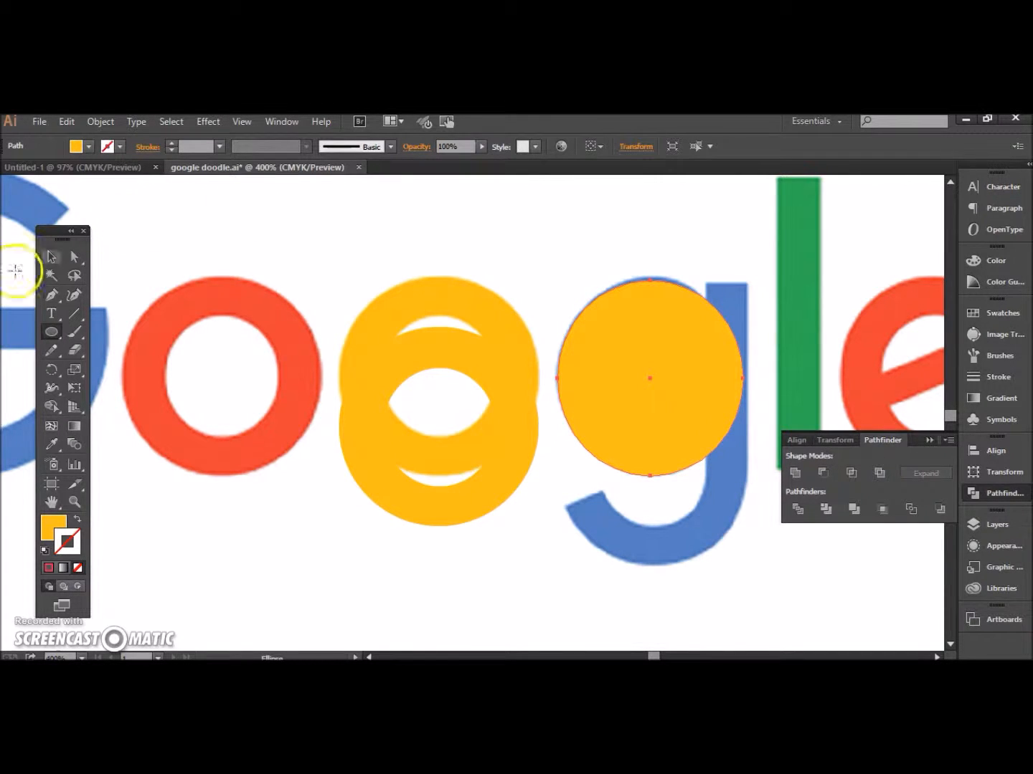
click(50, 260)
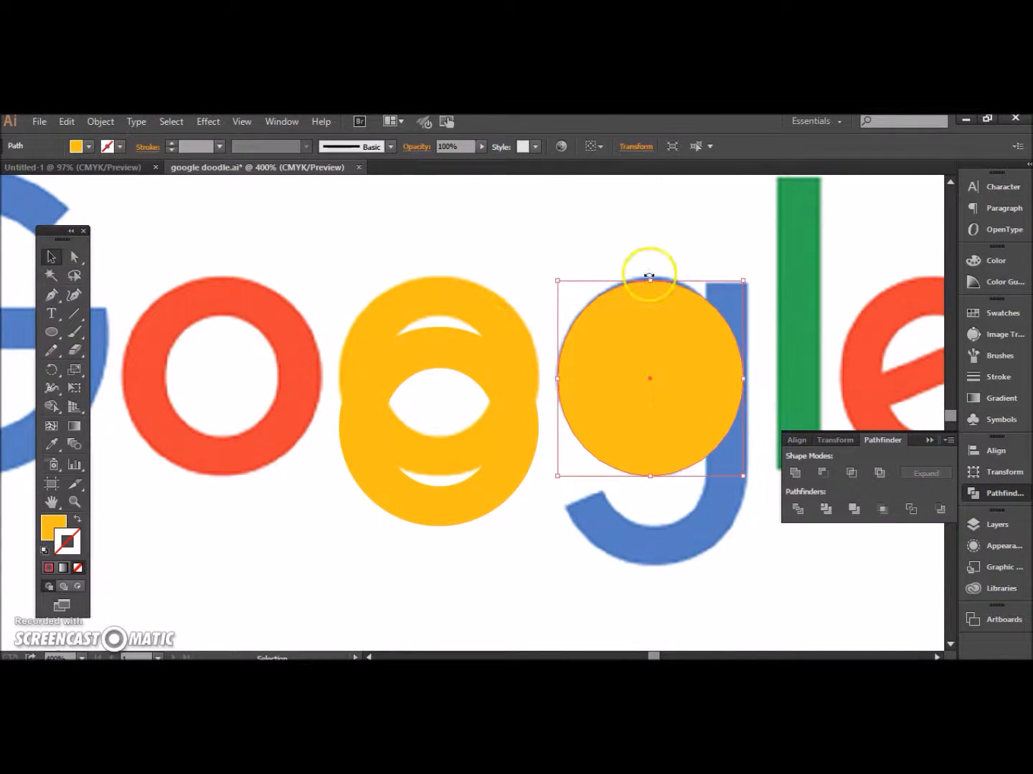
drag(651, 281, 650, 277)
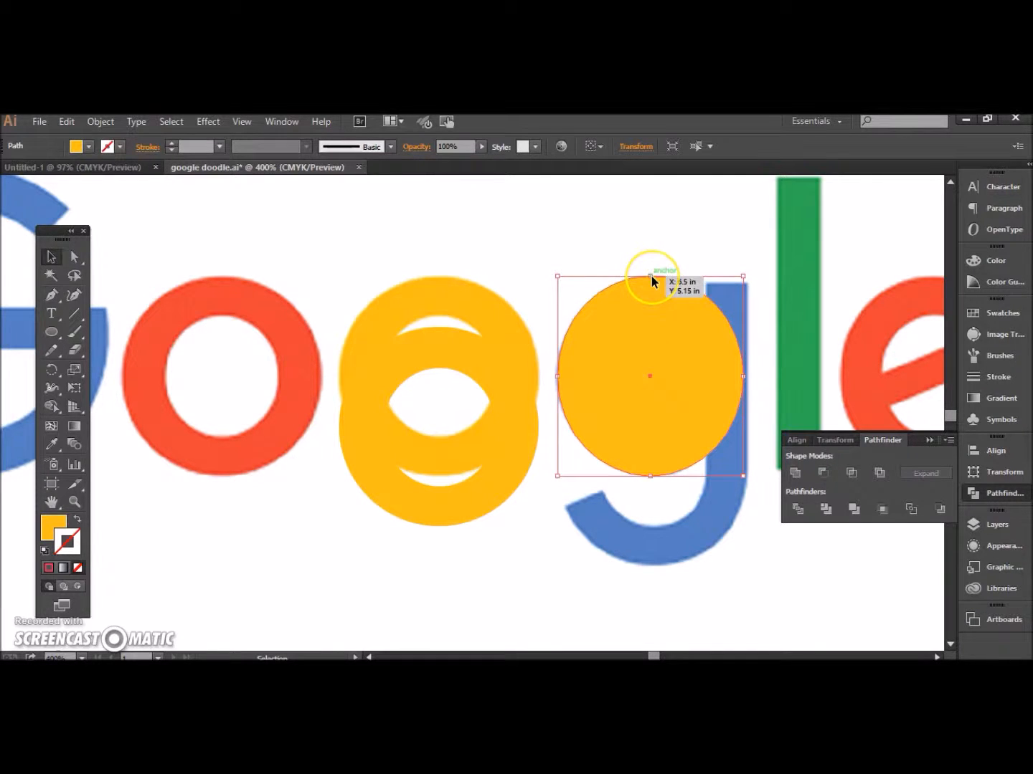
drag(557, 377, 554, 375)
Step: Swap the ellipse's fill and stroke to make it a yellow outline, and narrow both sides to fit the g's bowl
click(78, 508)
click(78, 519)
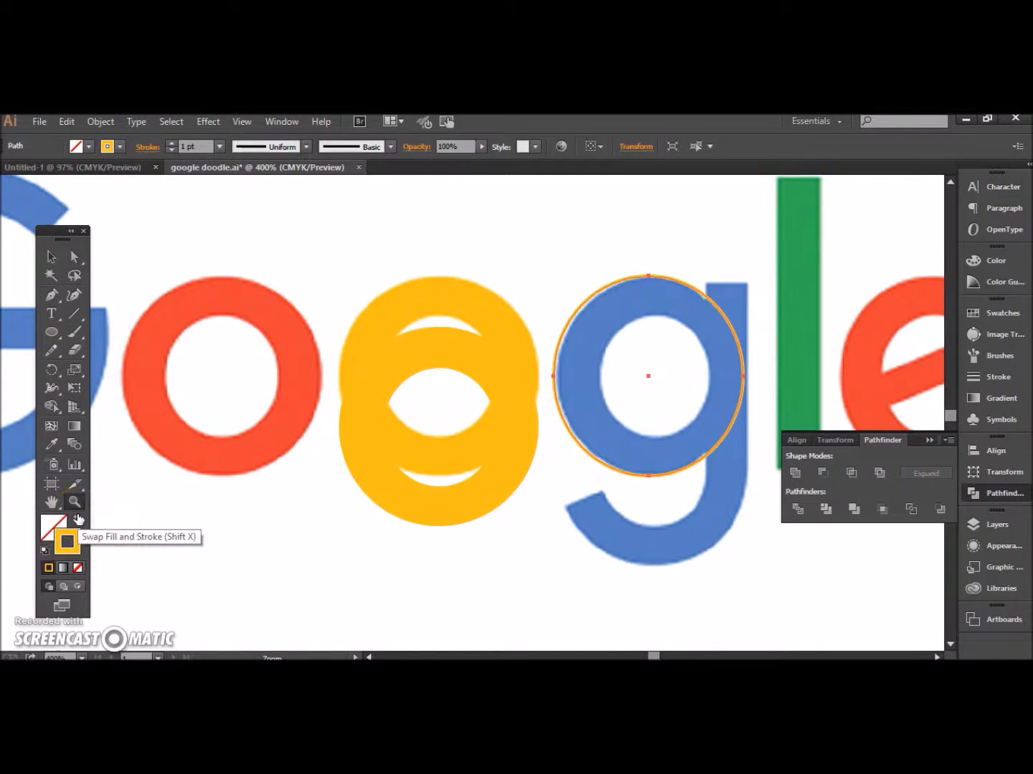
click(47, 257)
drag(553, 377, 560, 376)
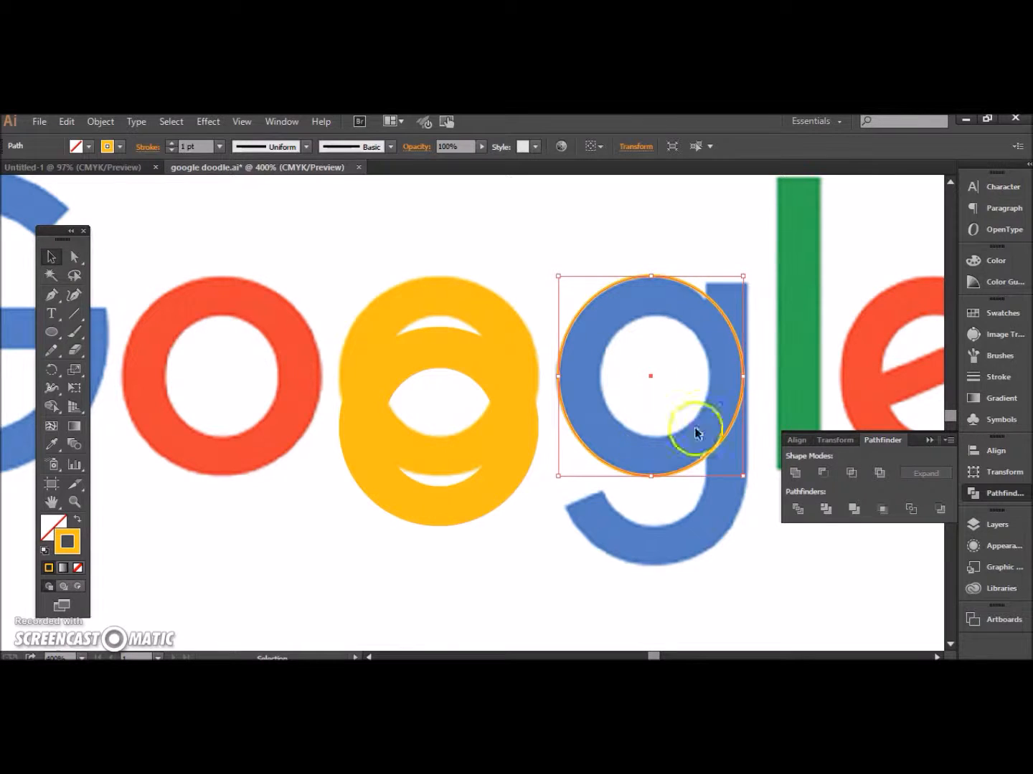
drag(743, 377, 736, 379)
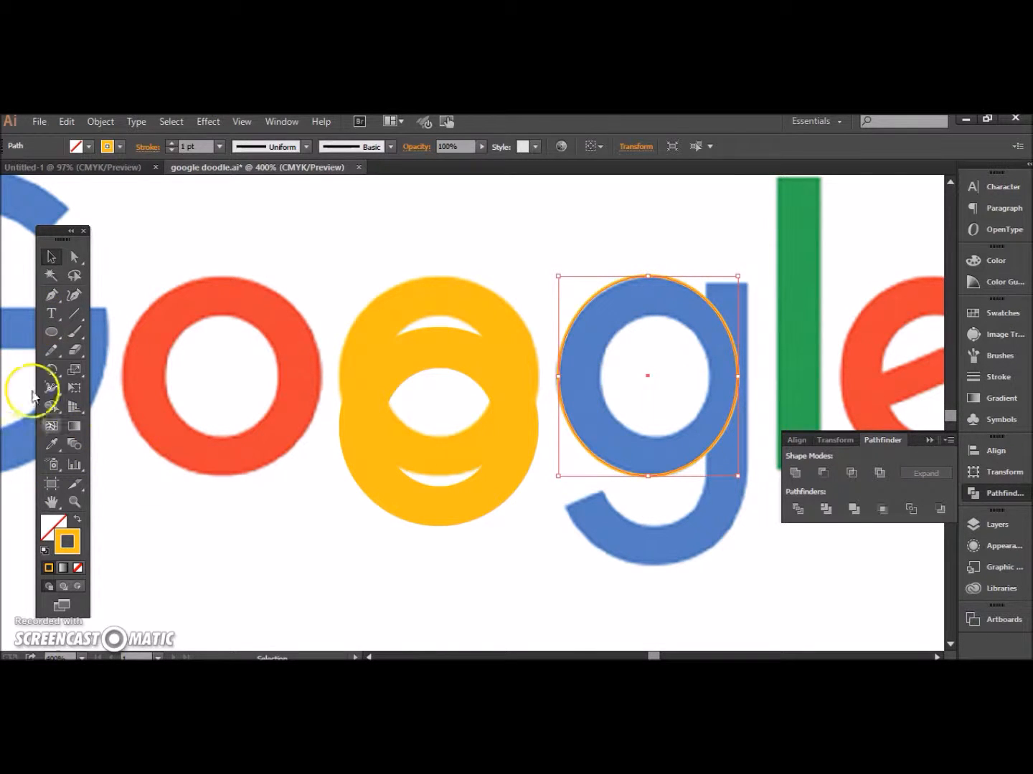
Step: Draw a smaller ellipse tracing the inner edge of the g's bowl and widen it to match the opening
click(53, 326)
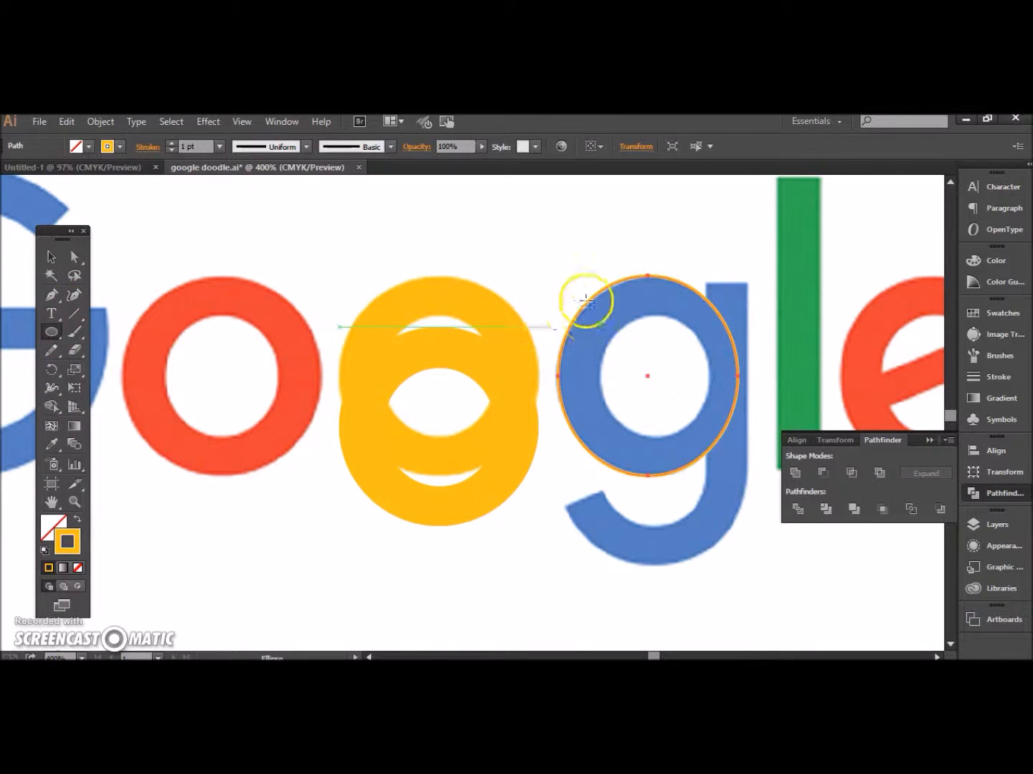
drag(601, 314, 704, 435)
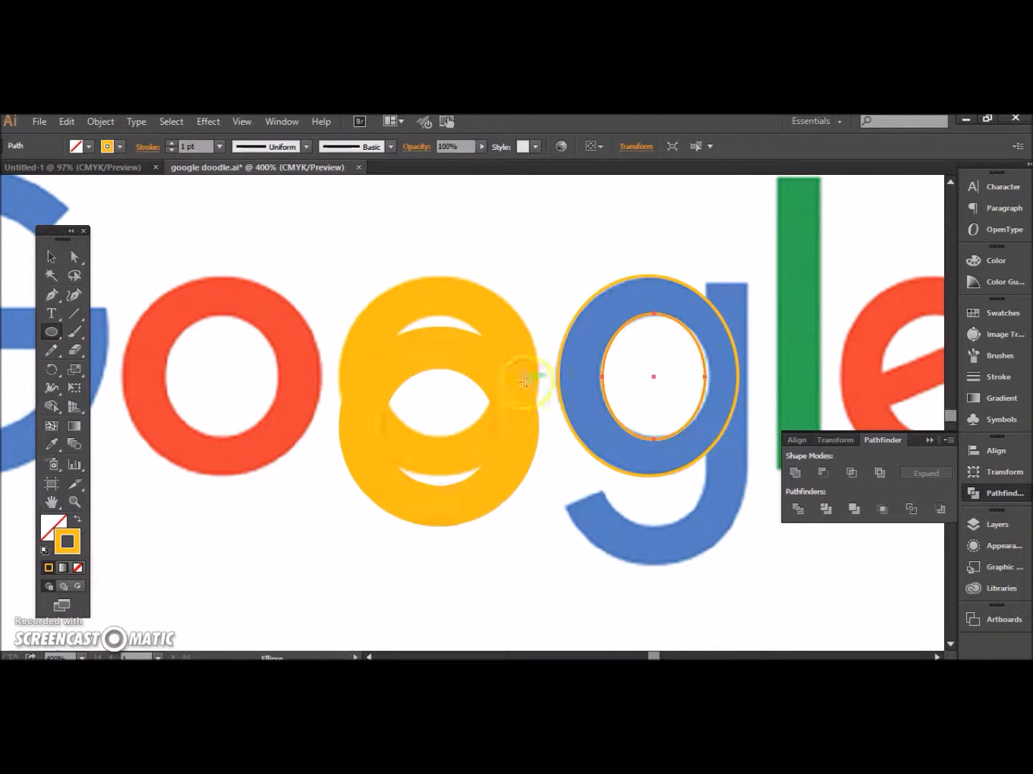
click(51, 256)
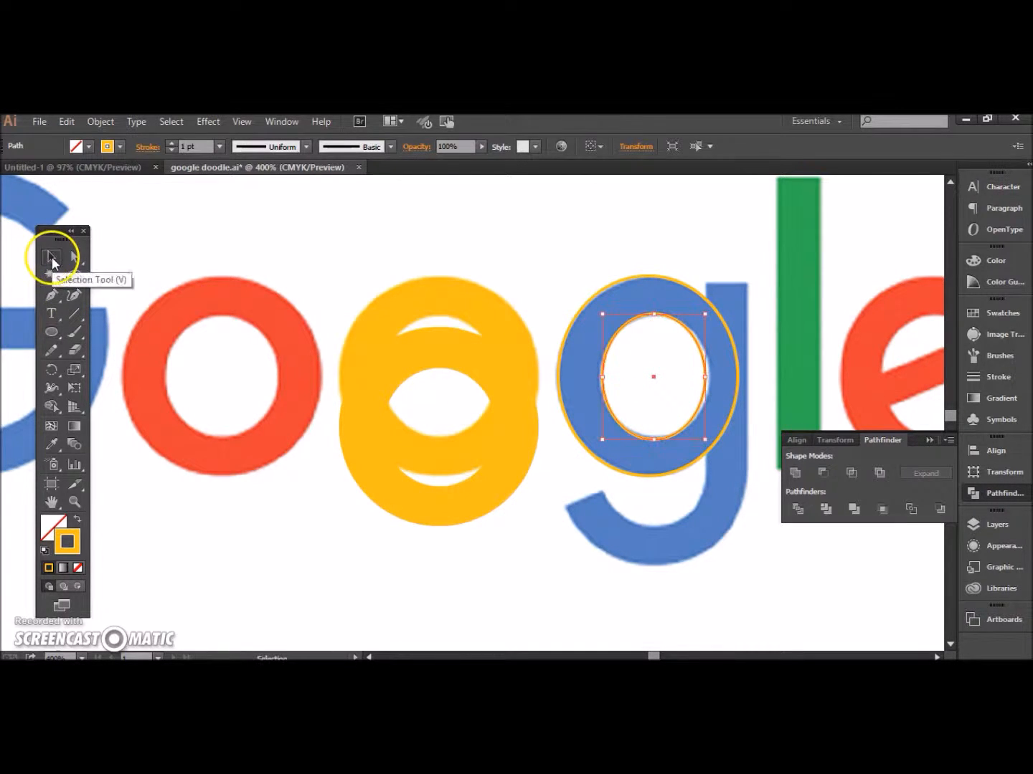
mouse_move(706, 376)
mouse_down()
mouse_move(721, 392)
mouse_move(711, 378)
mouse_up()
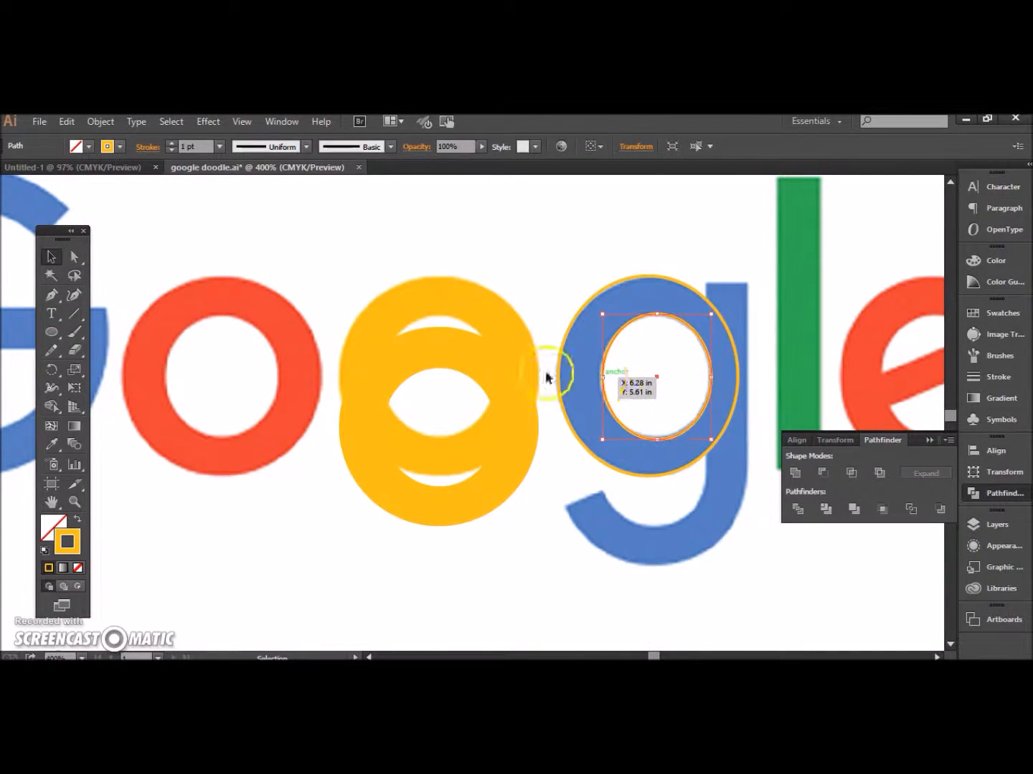
Step: Trace the stem and curved tail of the g as one closed path with the Pen tool
click(52, 294)
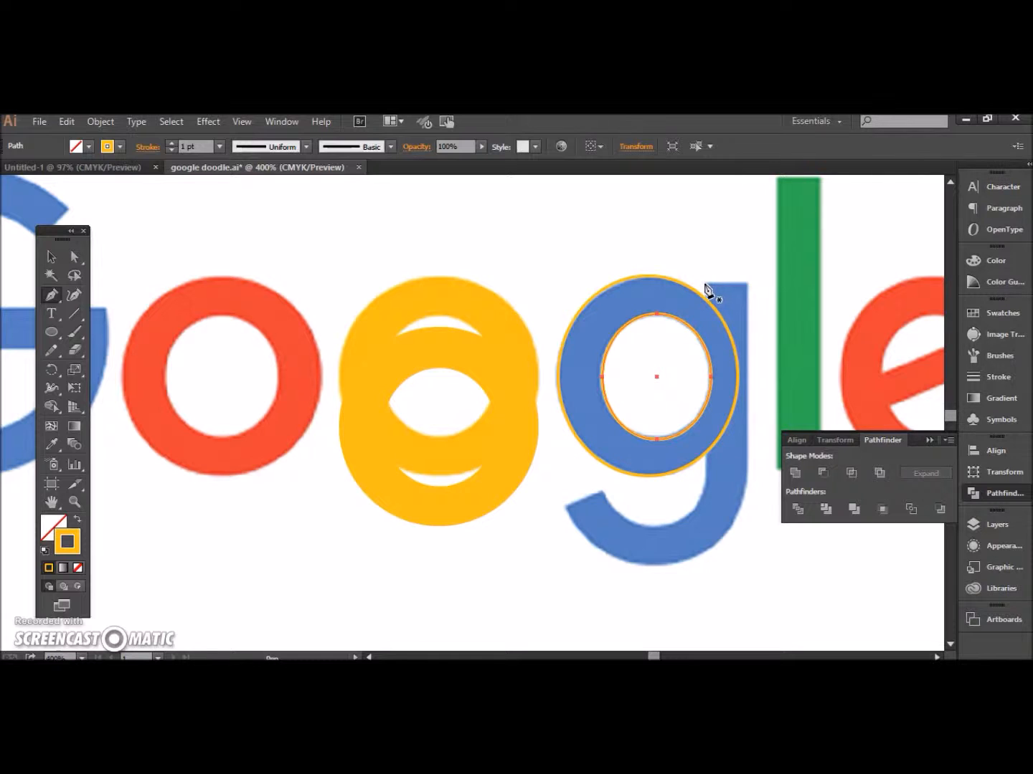
drag(705, 284, 743, 293)
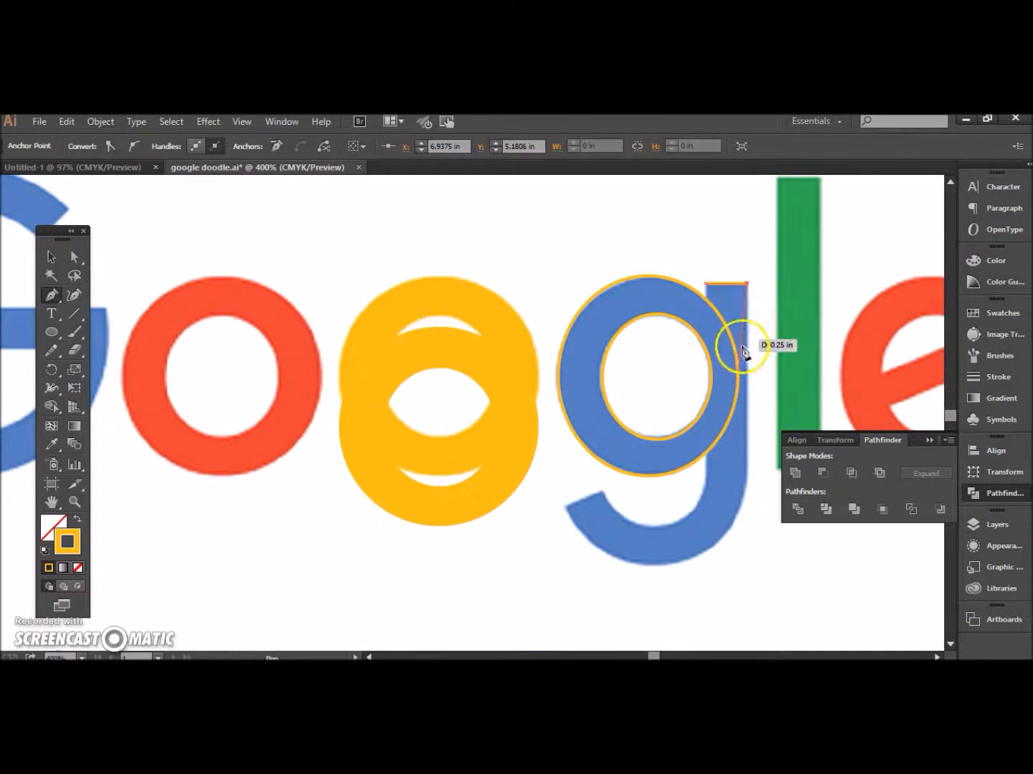
click(747, 483)
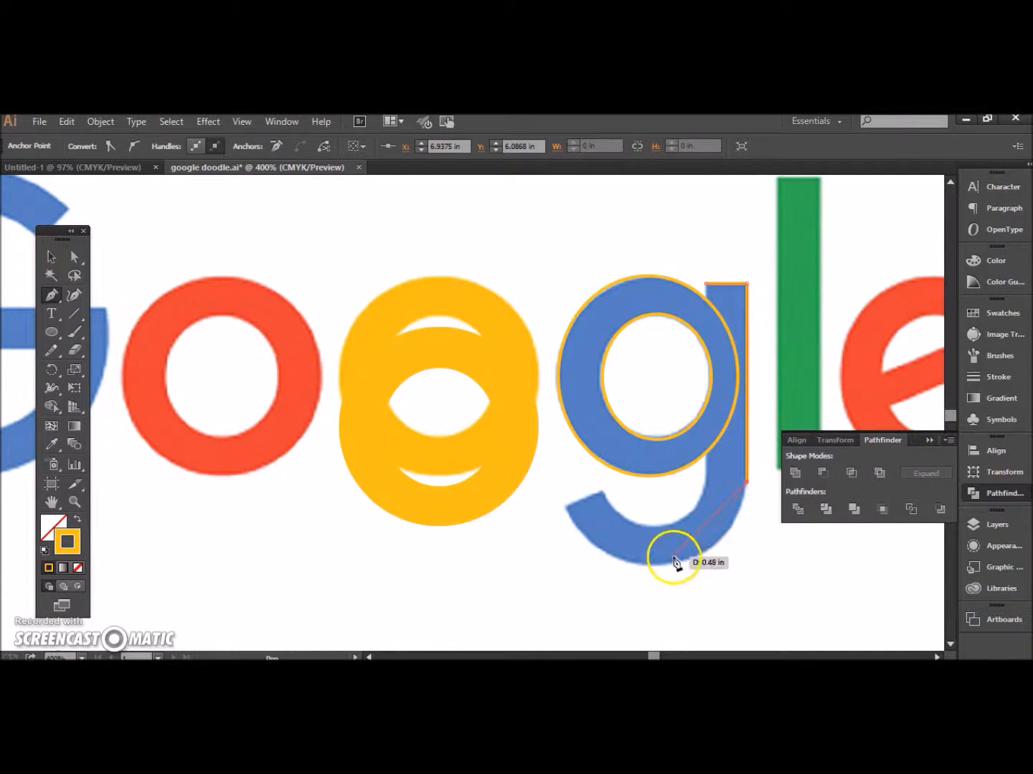
mouse_move(662, 565)
mouse_down()
mouse_move(563, 574)
mouse_move(581, 571)
mouse_up()
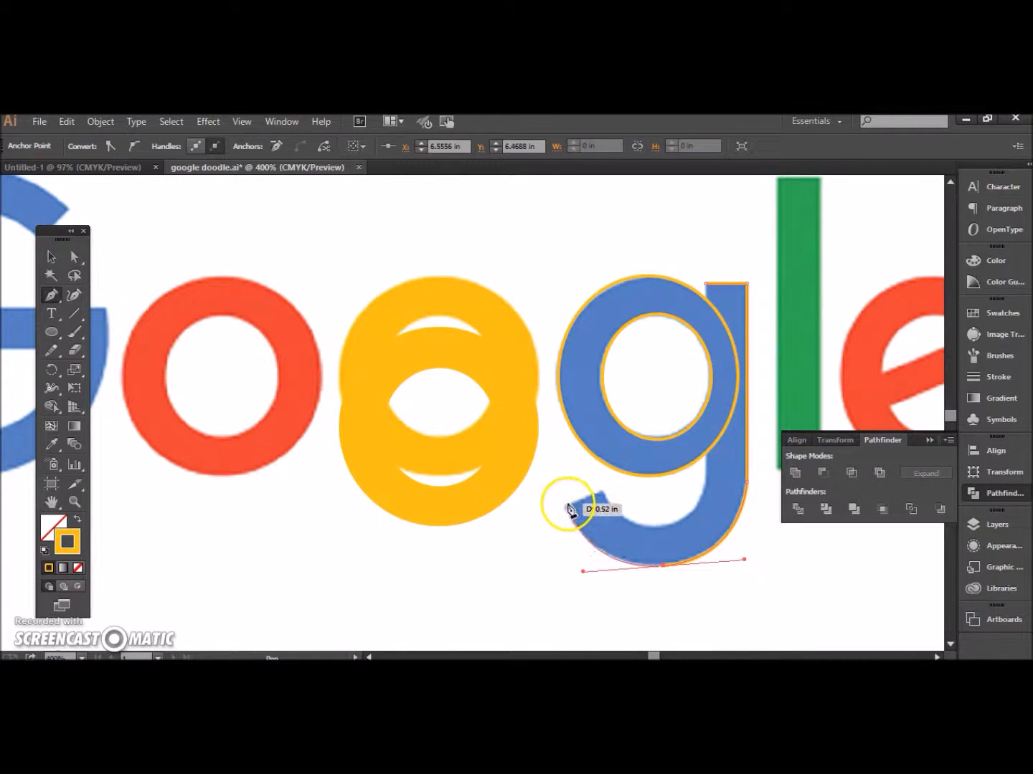
drag(565, 507, 694, 522)
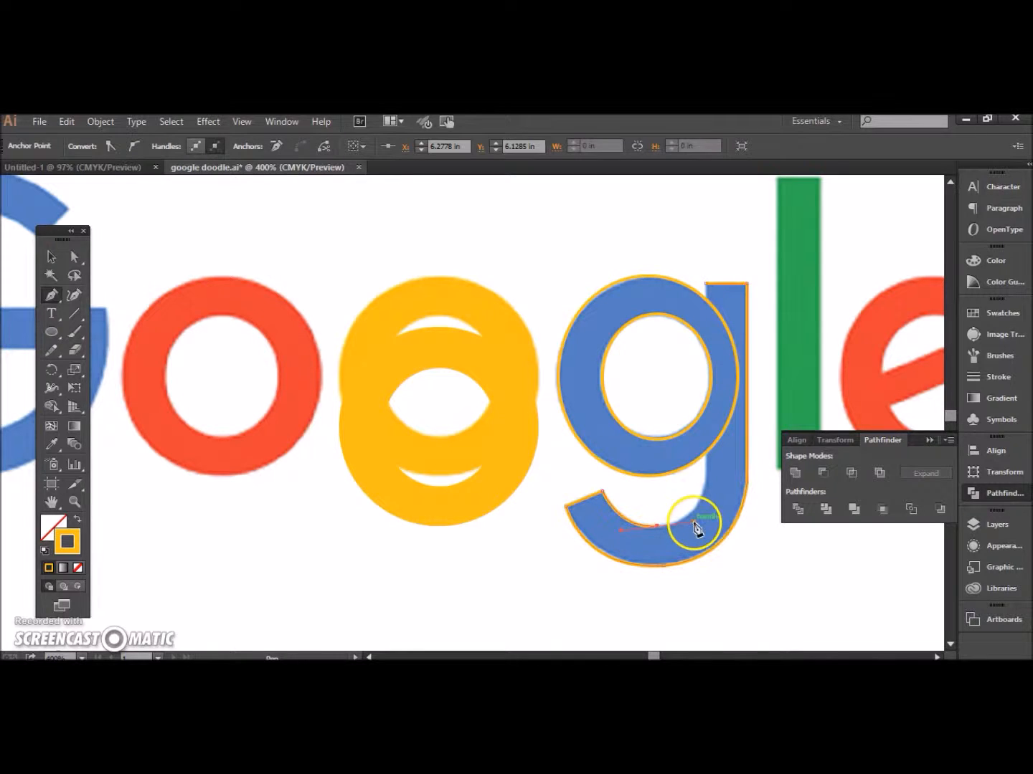
click(706, 484)
drag(708, 475, 708, 473)
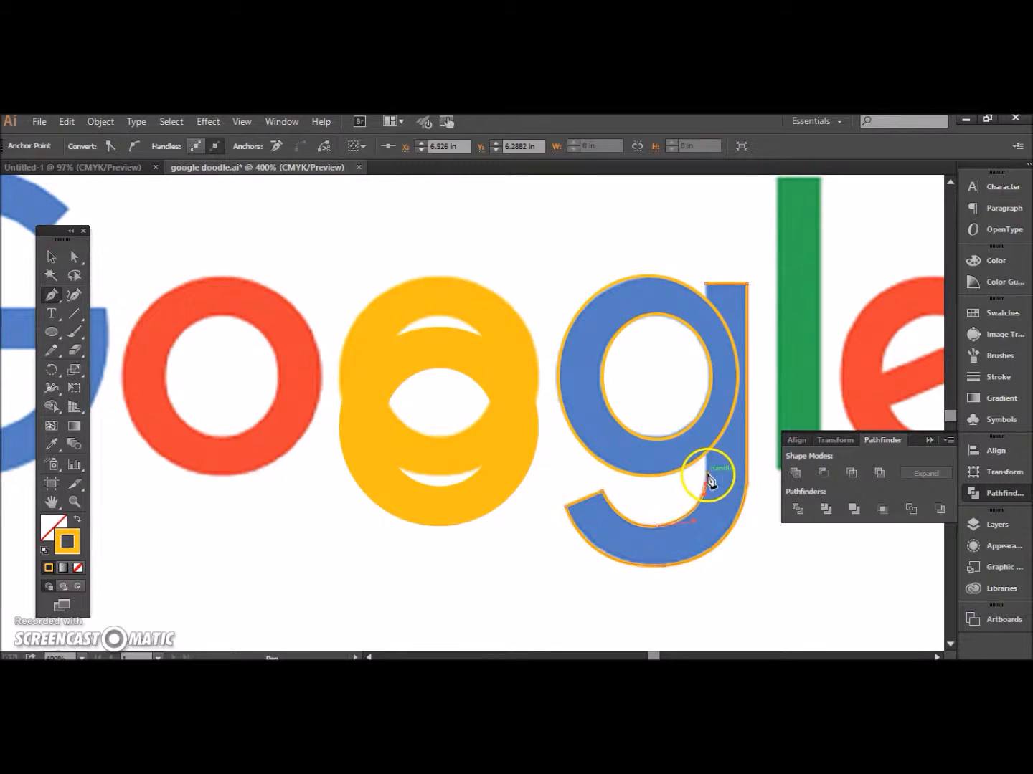
click(706, 286)
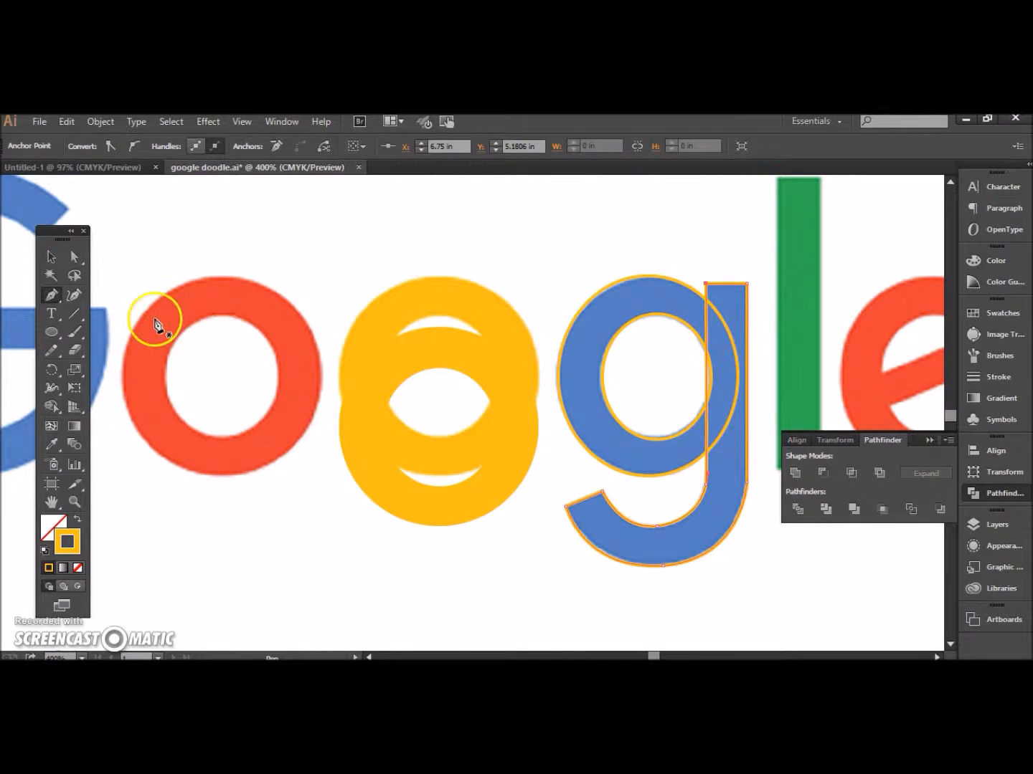
Step: Give the g's stem path and outer ellipse a yellow fill without stroke, and merge them with Pathfinder Unite
click(53, 256)
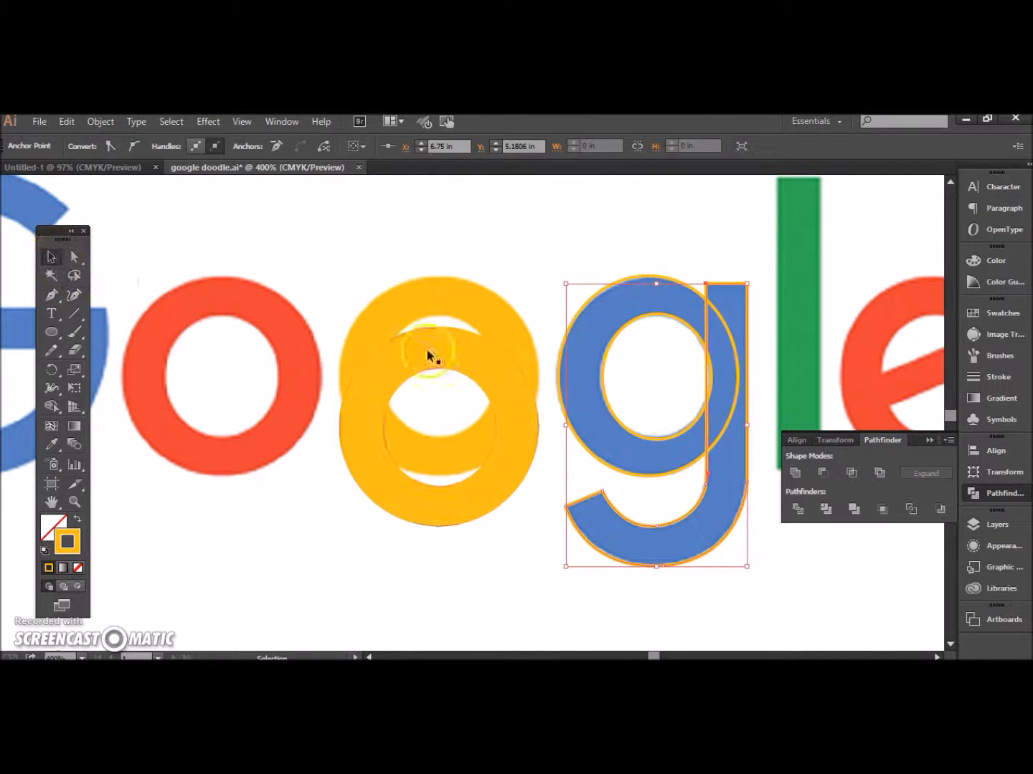
click(561, 405)
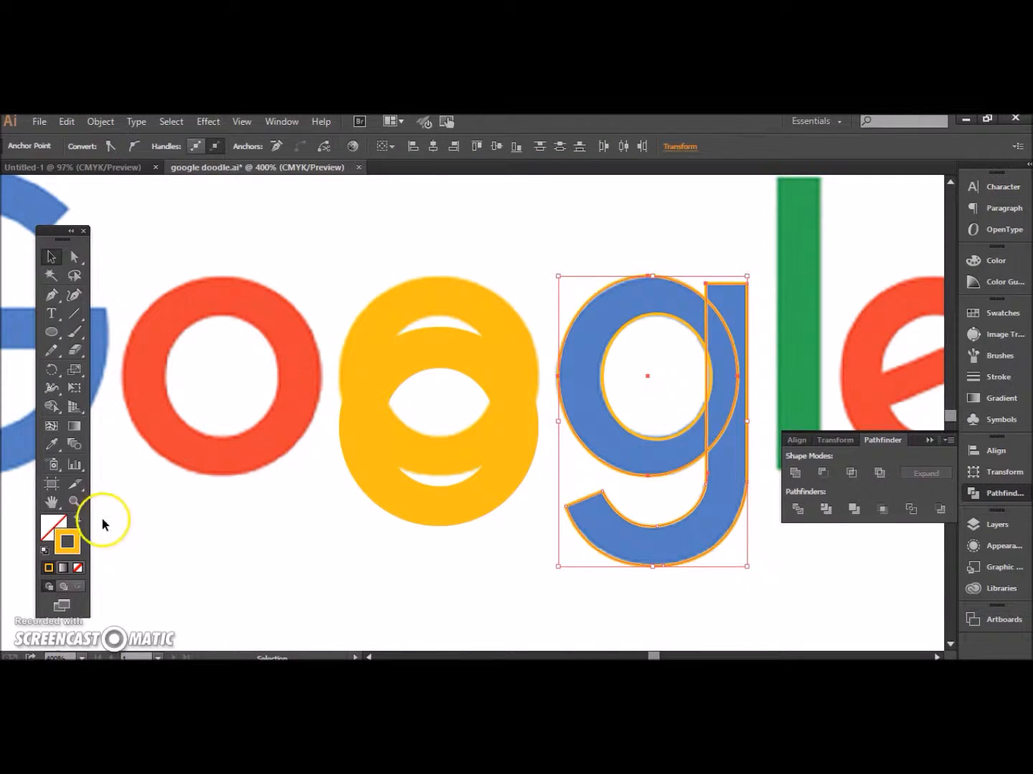
click(80, 520)
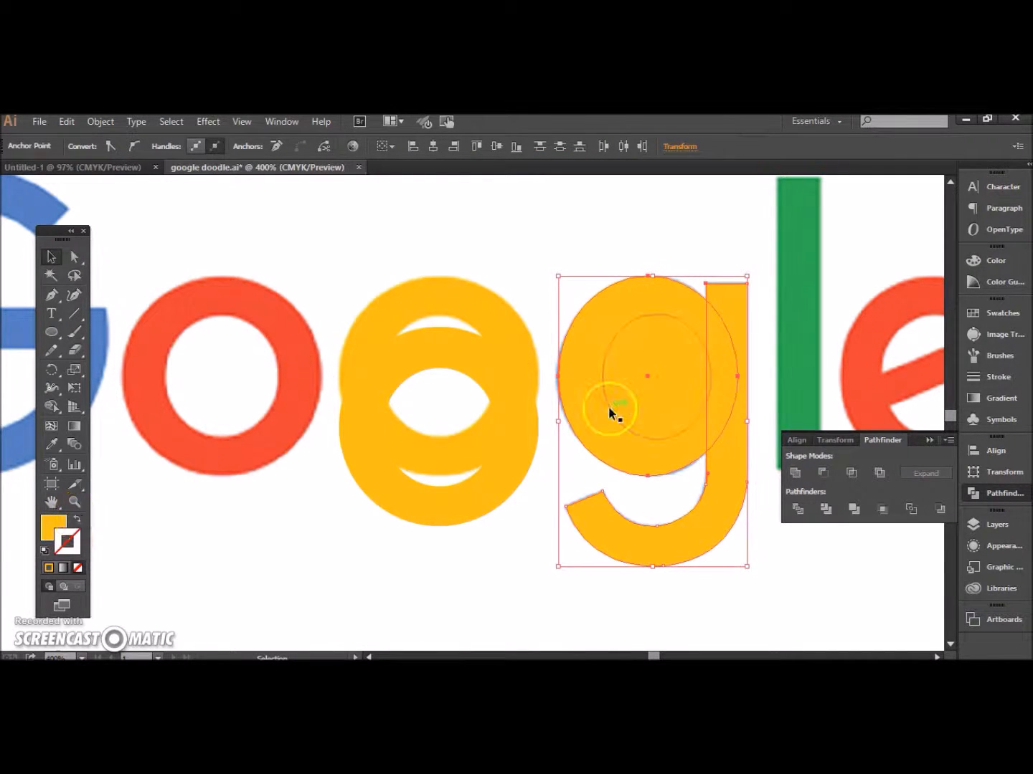
click(793, 473)
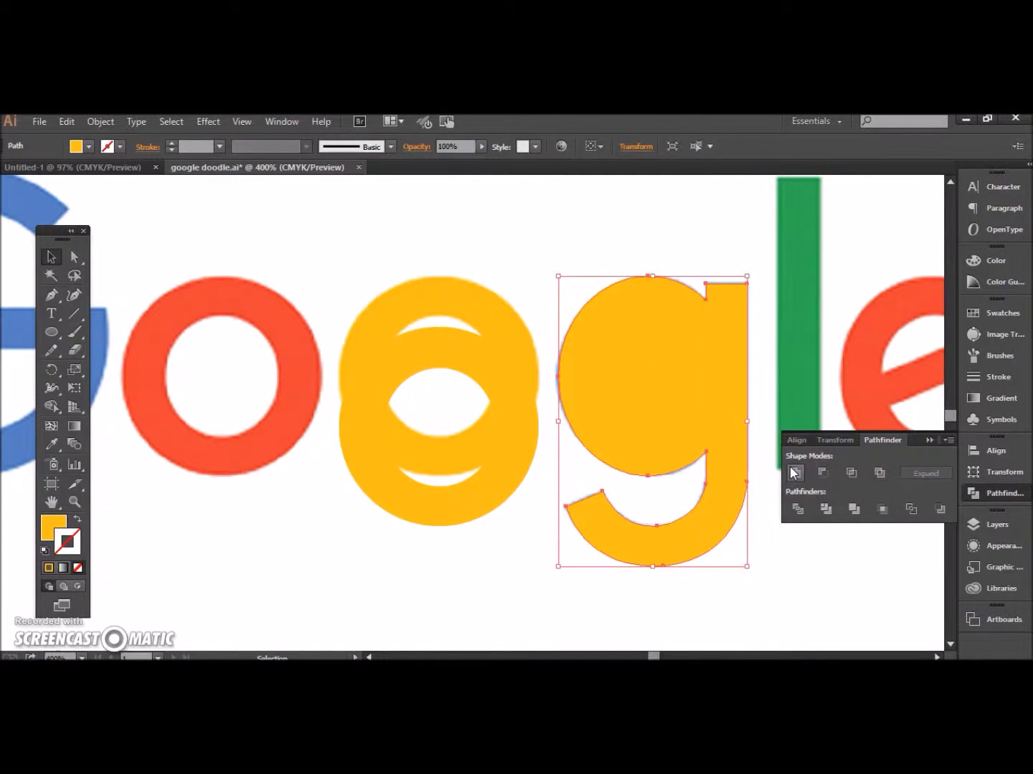
Step: Nudge the united g shape into line with the blue reference letter, and undo the last sideways move
click(767, 379)
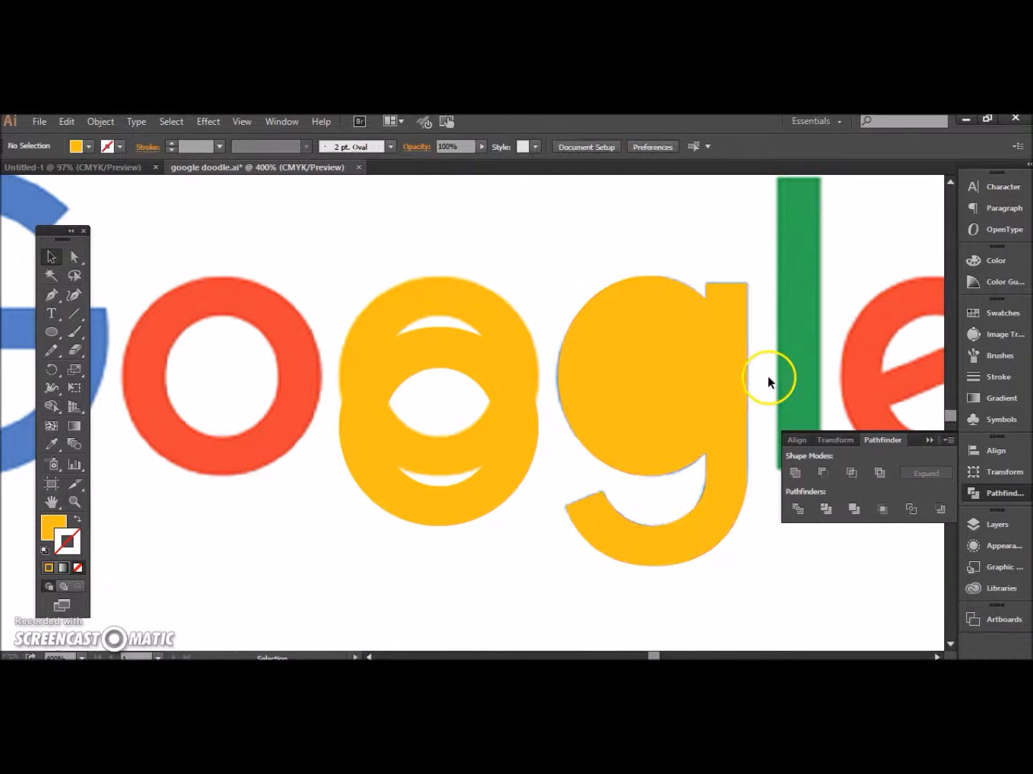
mouse_move(707, 393)
mouse_down()
mouse_move(704, 413)
mouse_move(704, 389)
mouse_up()
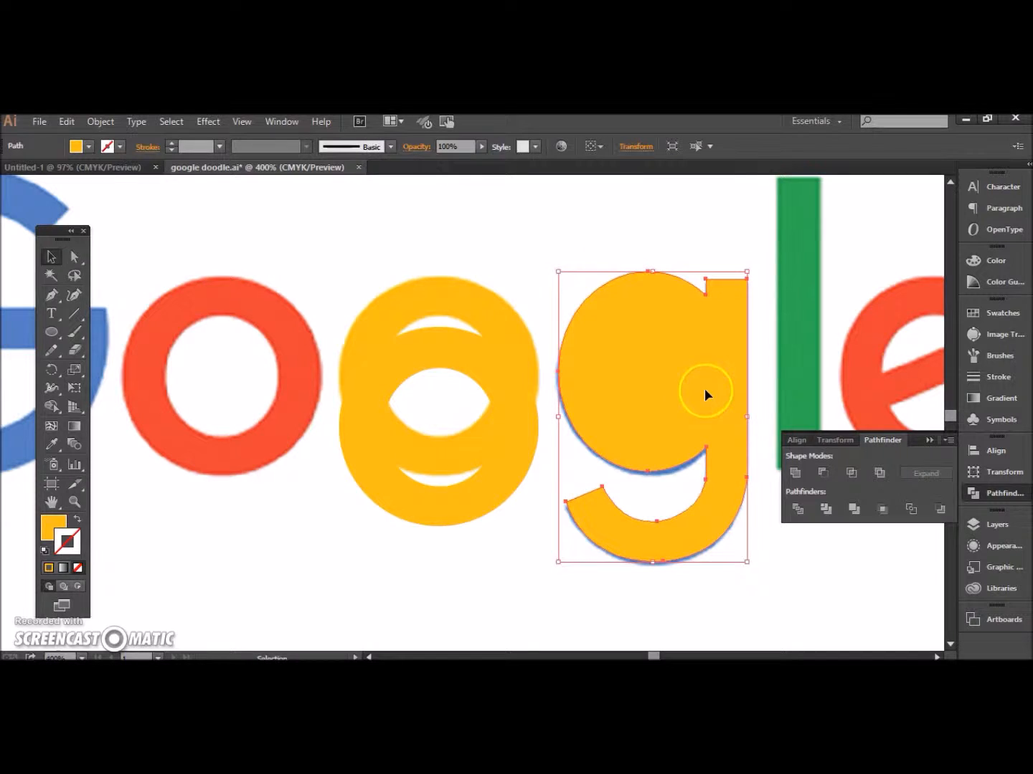
key(Down)
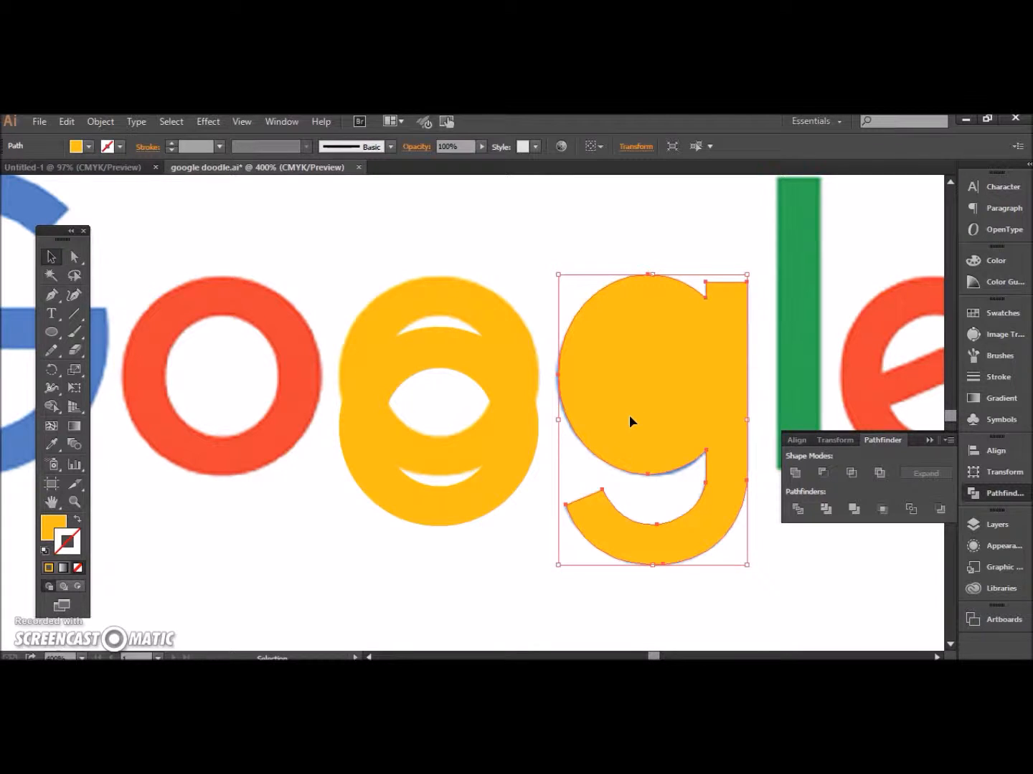
drag(651, 411, 654, 406)
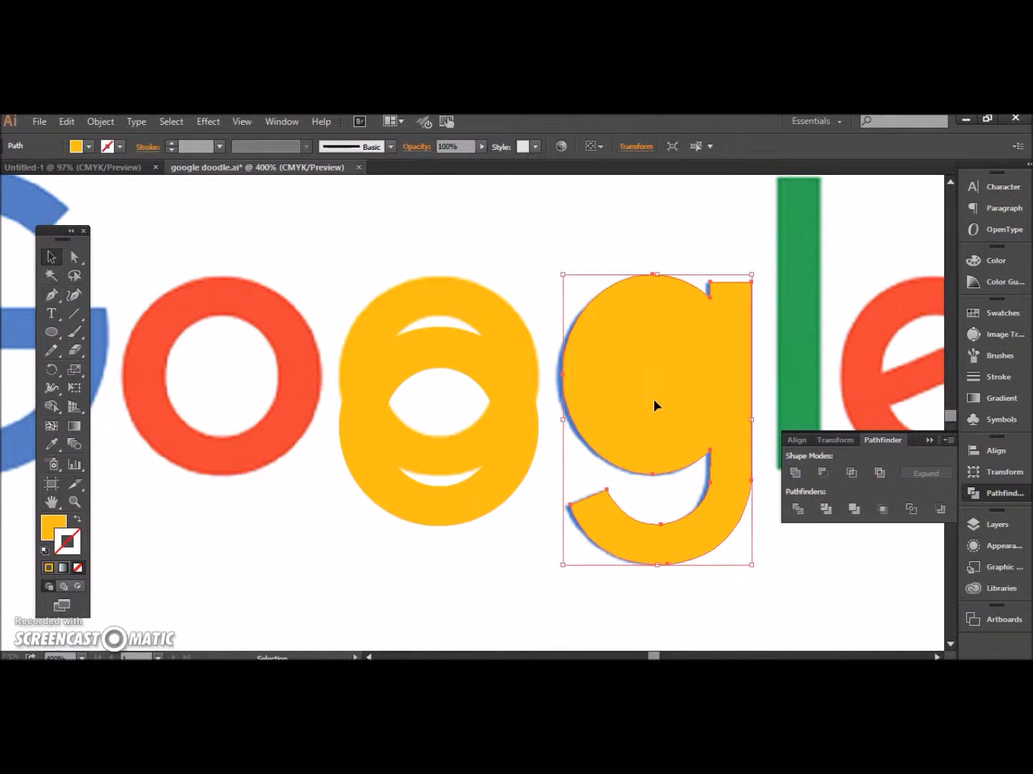
key(ctrl+z)
Step: Send the united g shape one level backward in the stacking order
right_click(654, 405)
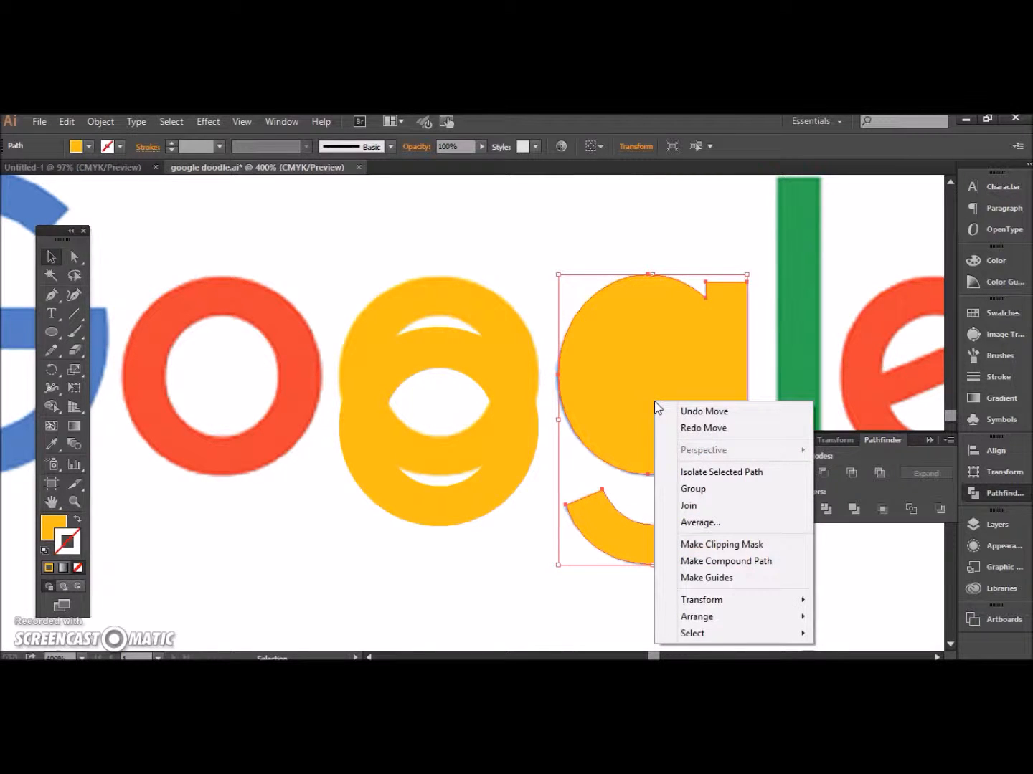
mouse_move(675, 621)
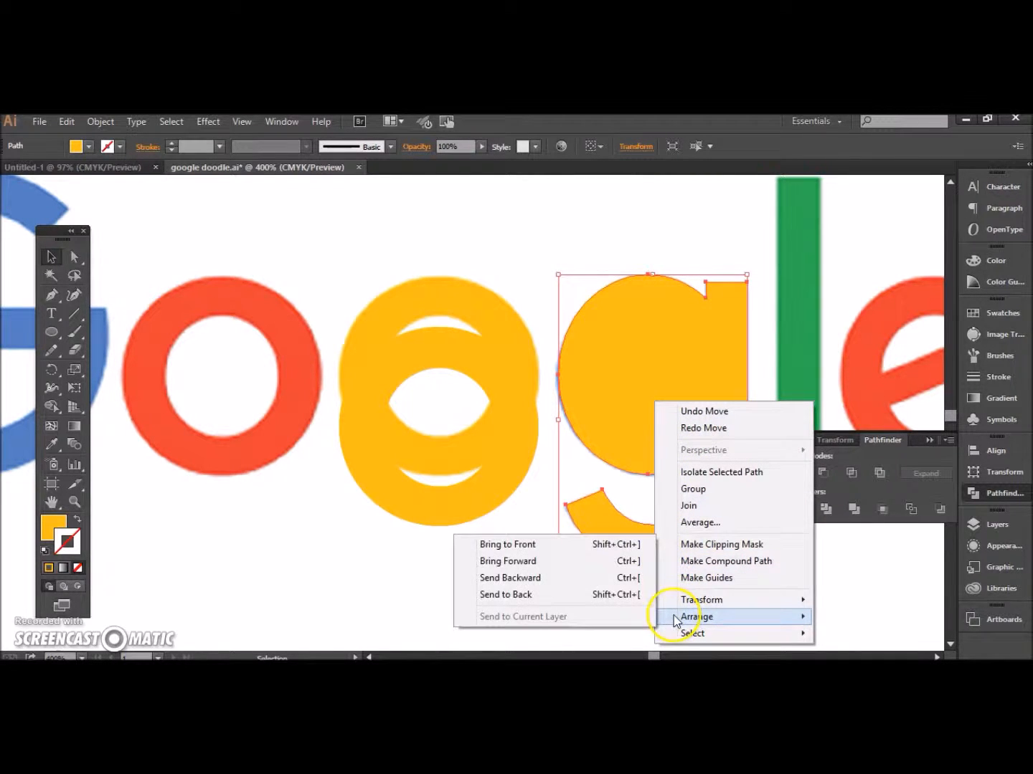
click(597, 578)
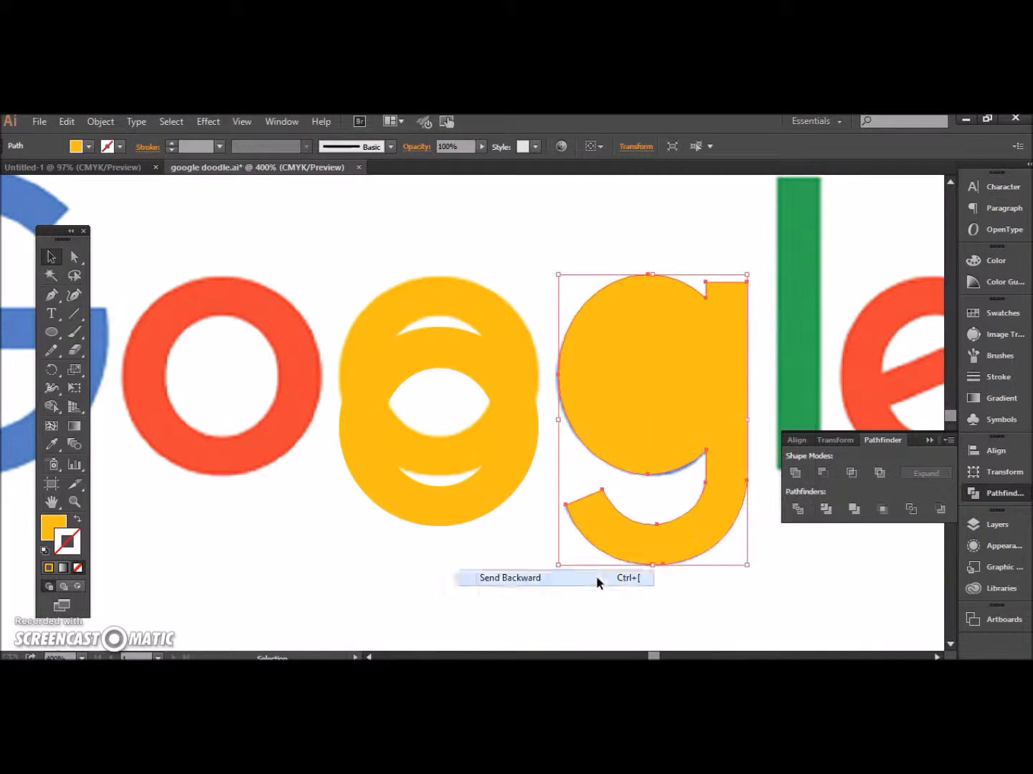
Step: Select the inner ellipse together with the united g shape and split them with Pathfinder Divide
click(605, 391)
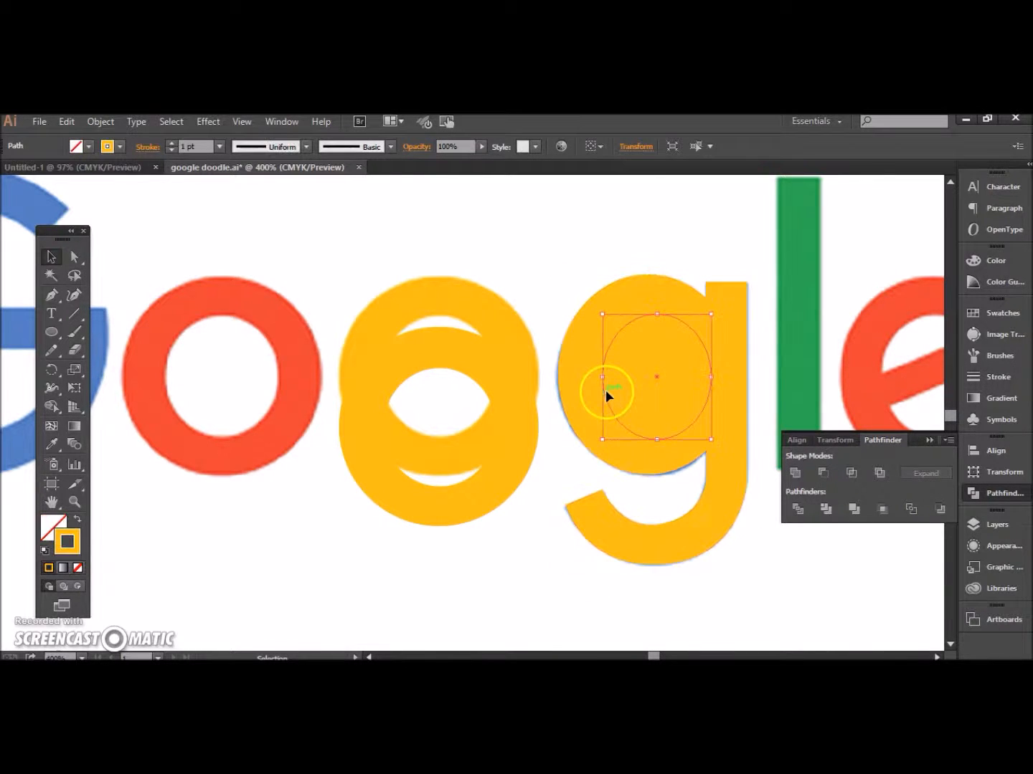
shift+click(558, 385)
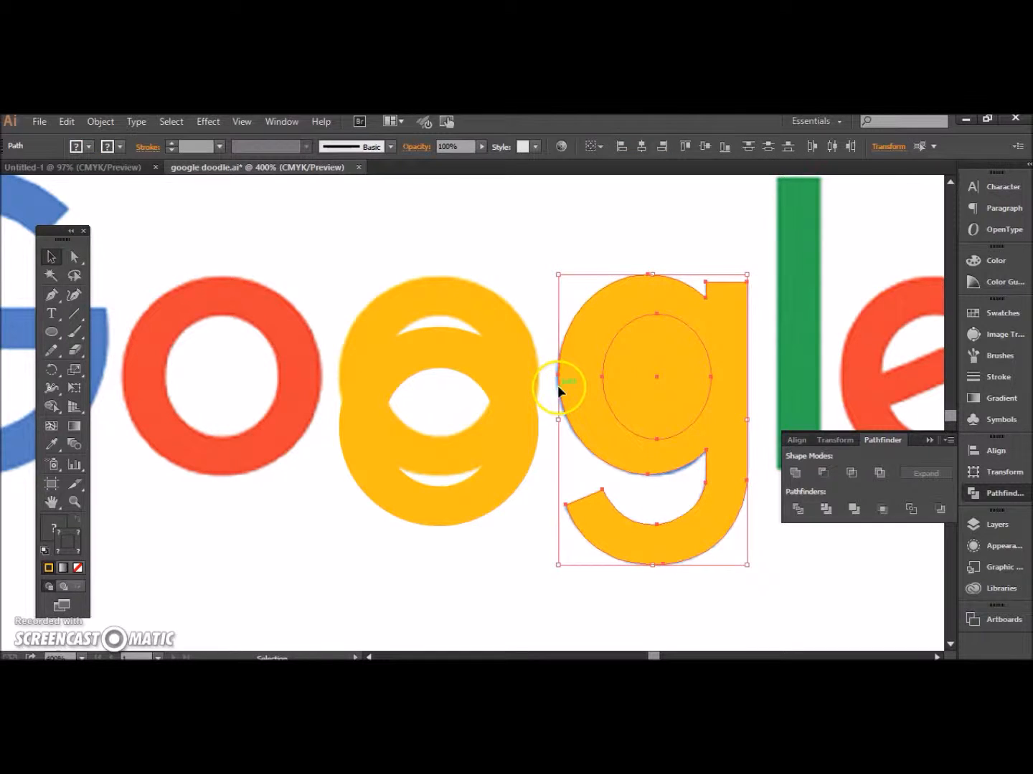
click(796, 510)
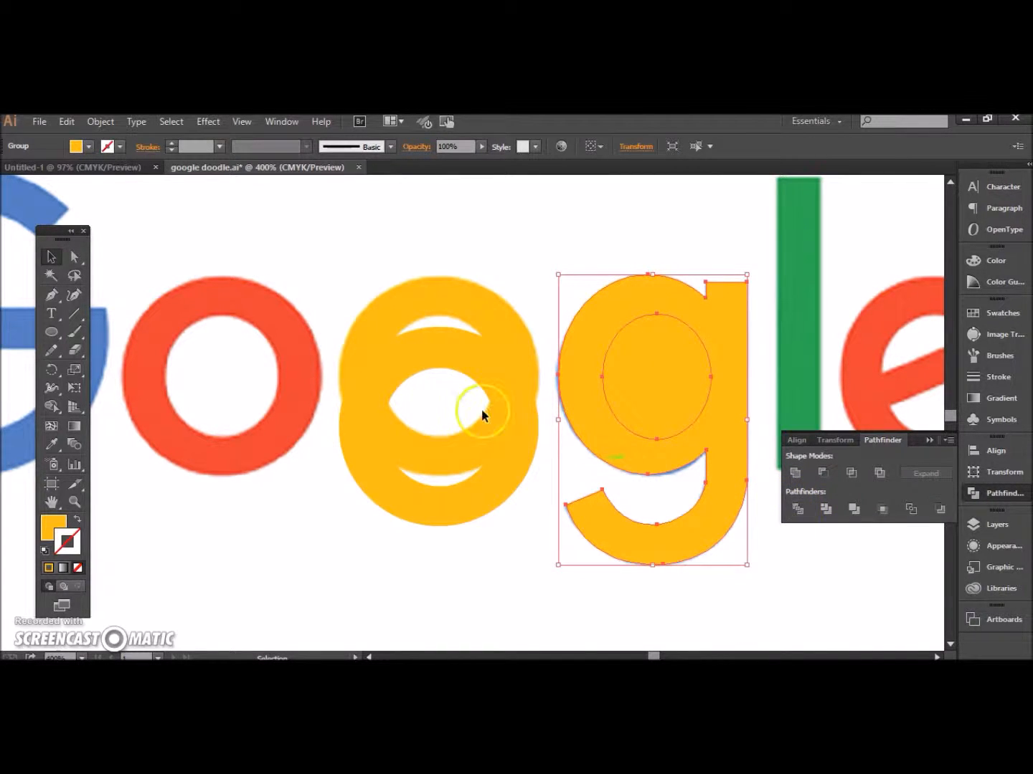
Step: Delete the inner ellipse piece from the divided g to open its counter
click(77, 257)
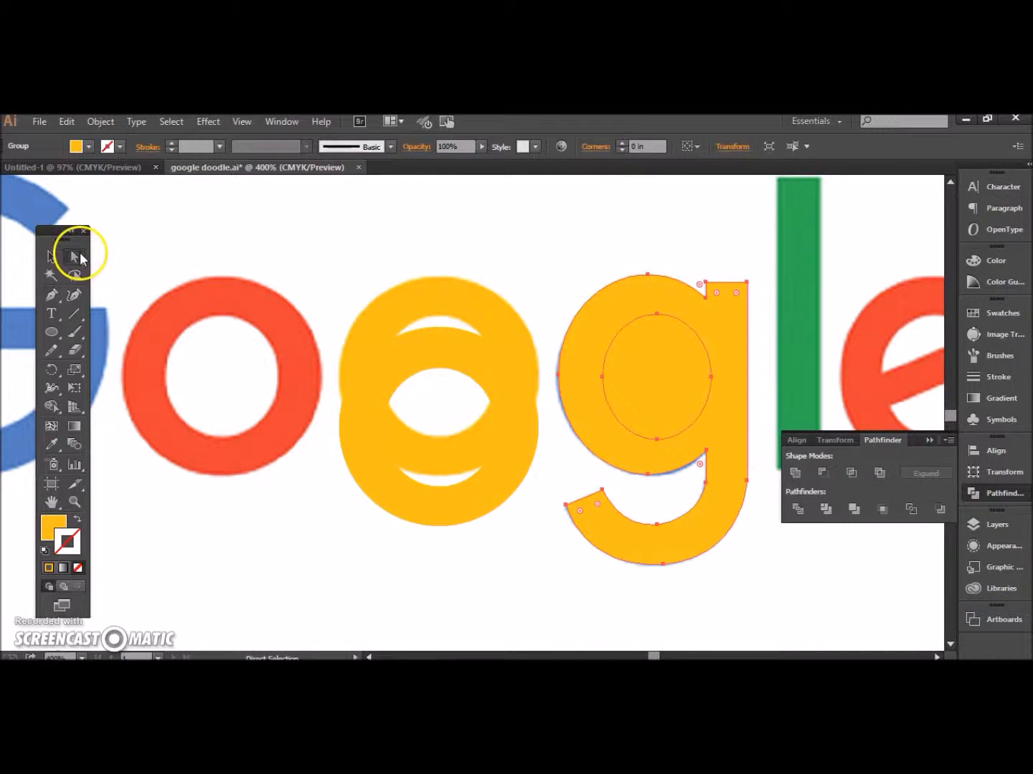
click(562, 223)
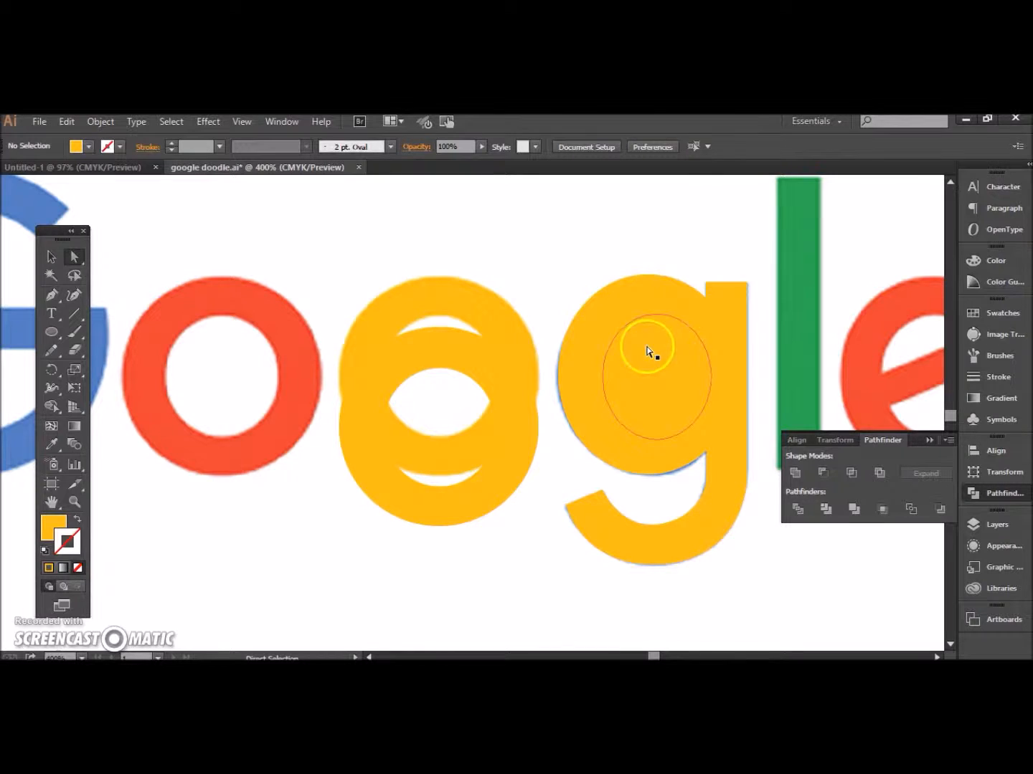
click(661, 381)
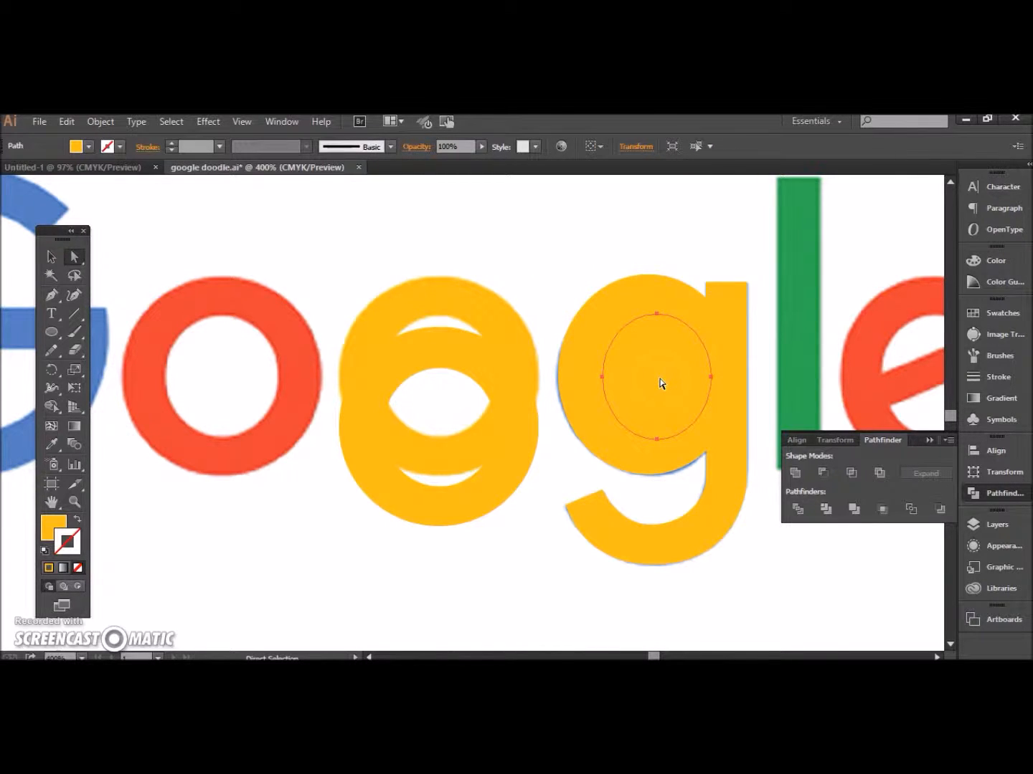
key(Delete)
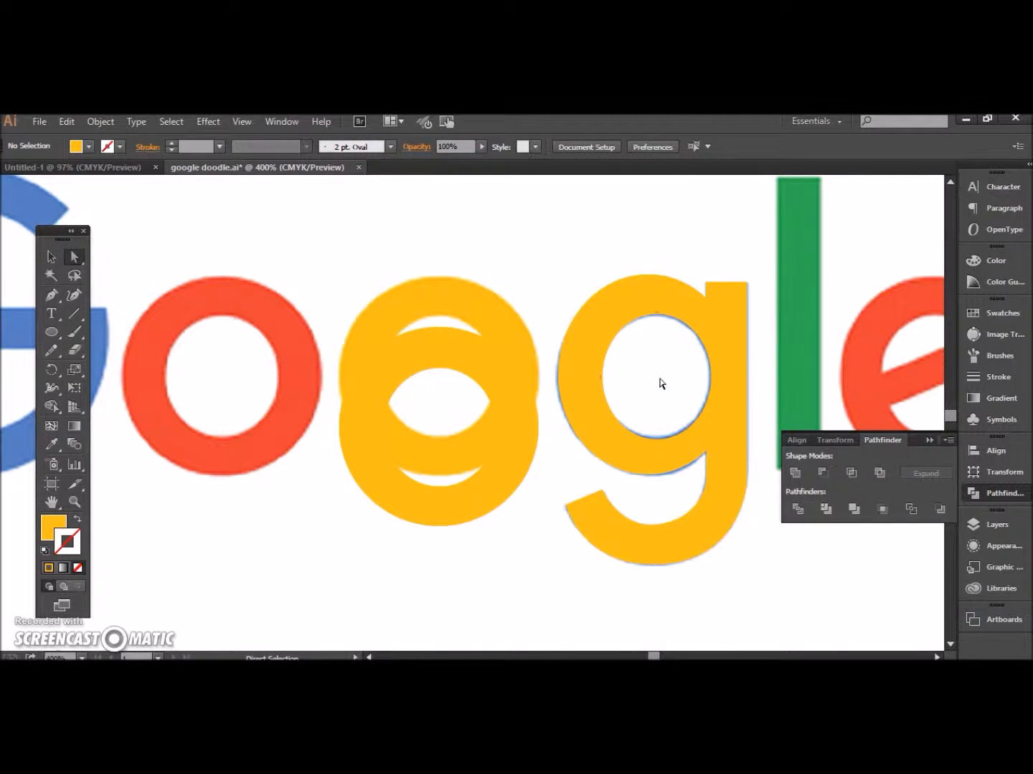
Step: Recolour the g shape with the blue fill and no stroke, sampled from the reference letter using the Eyedropper
click(77, 519)
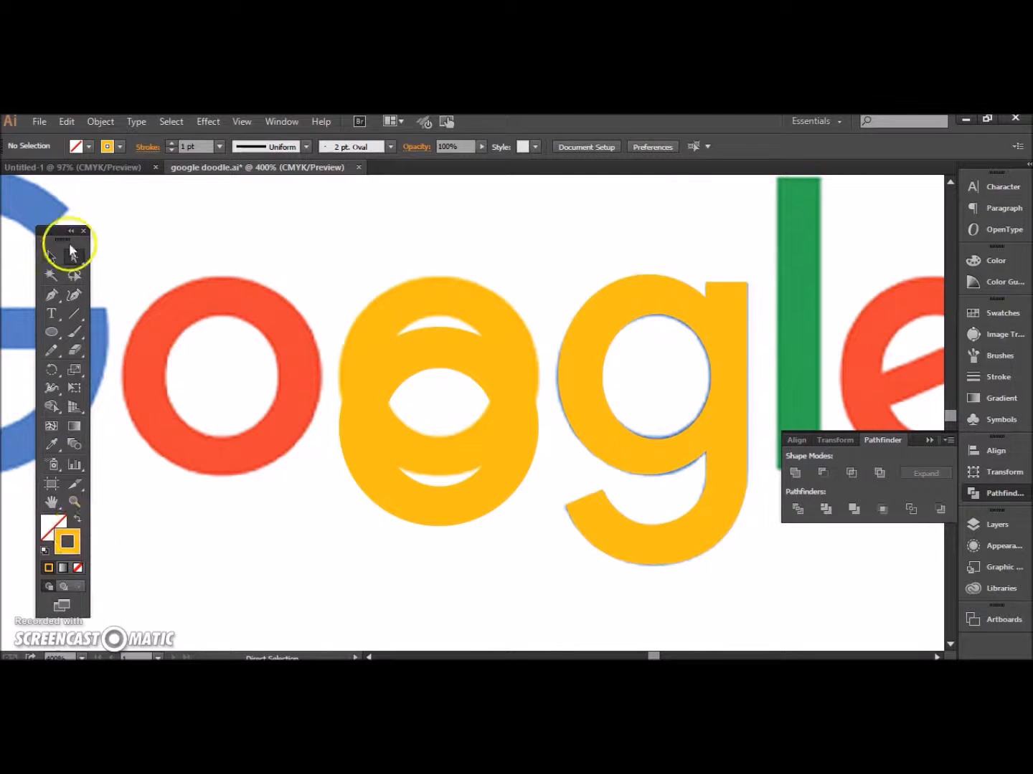
click(49, 256)
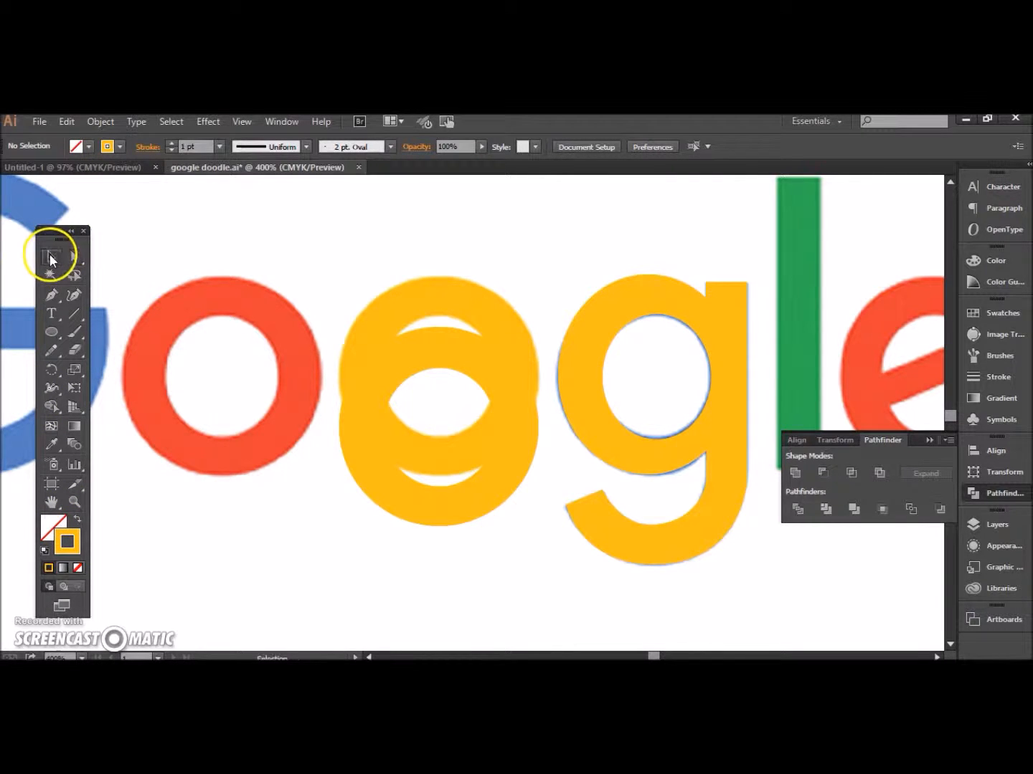
click(584, 344)
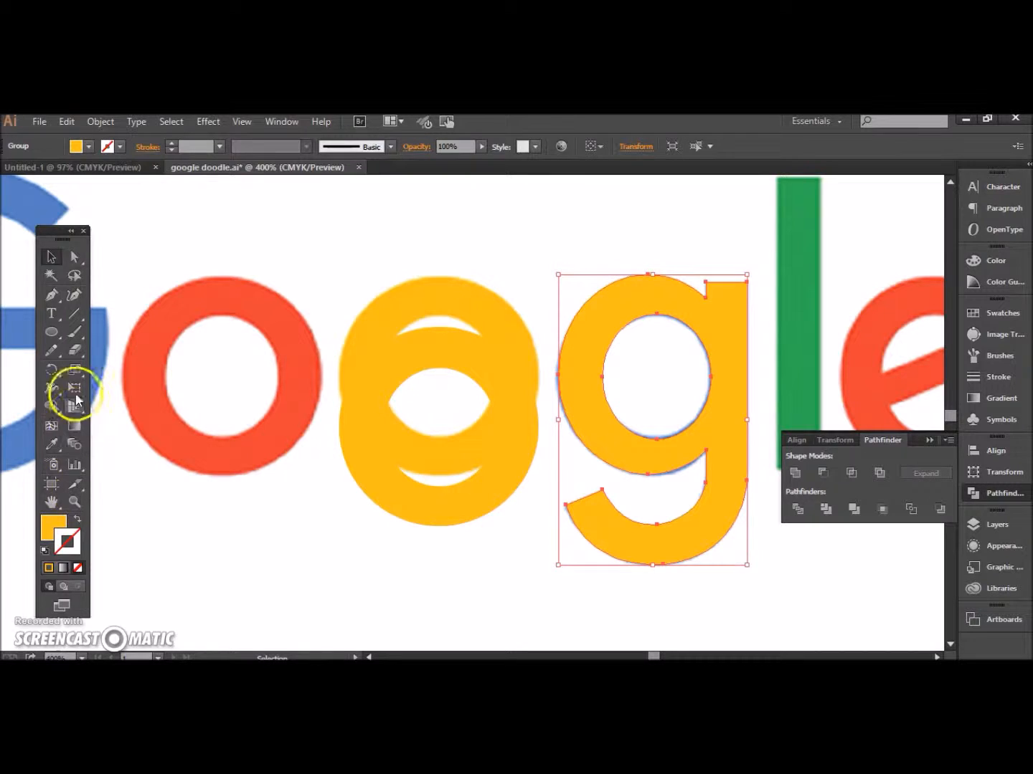
click(78, 518)
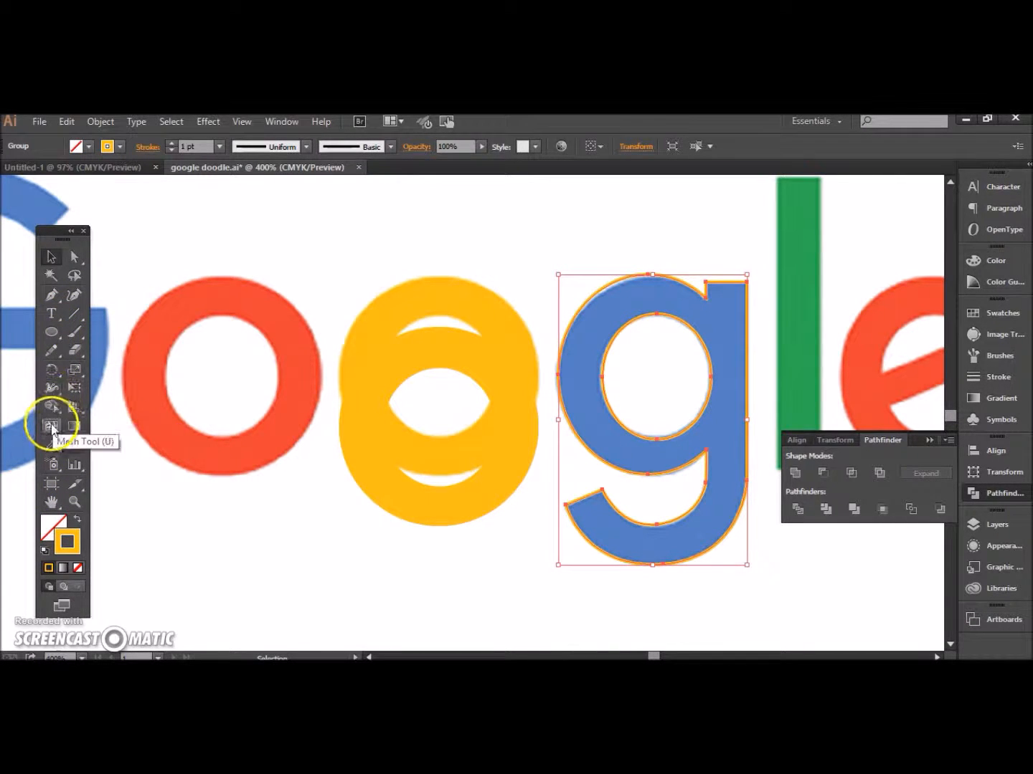
click(50, 446)
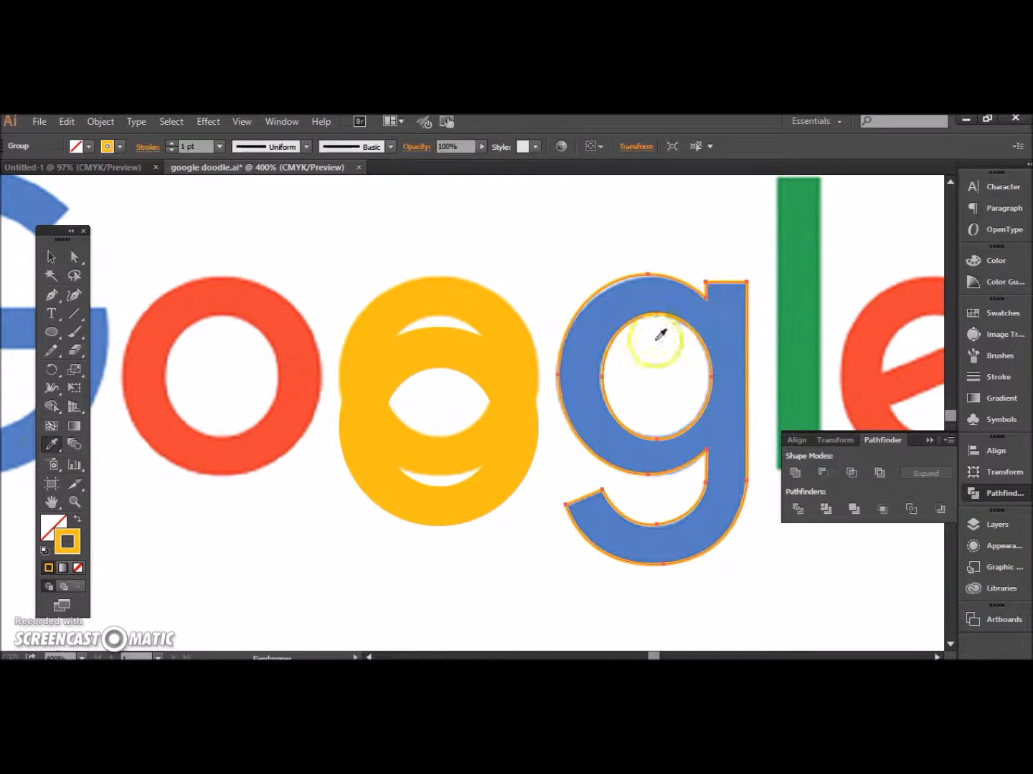
click(616, 313)
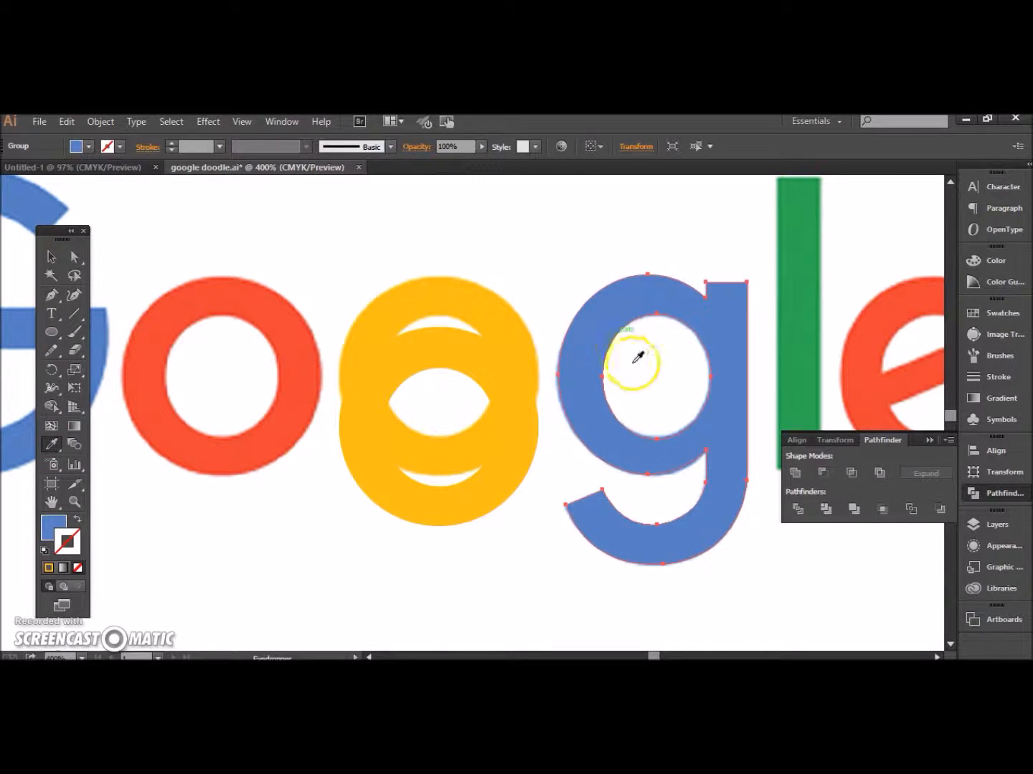
Step: Move the offset yellow o shape straight up onto the yellow o of the reference logo
click(49, 263)
drag(356, 407, 356, 351)
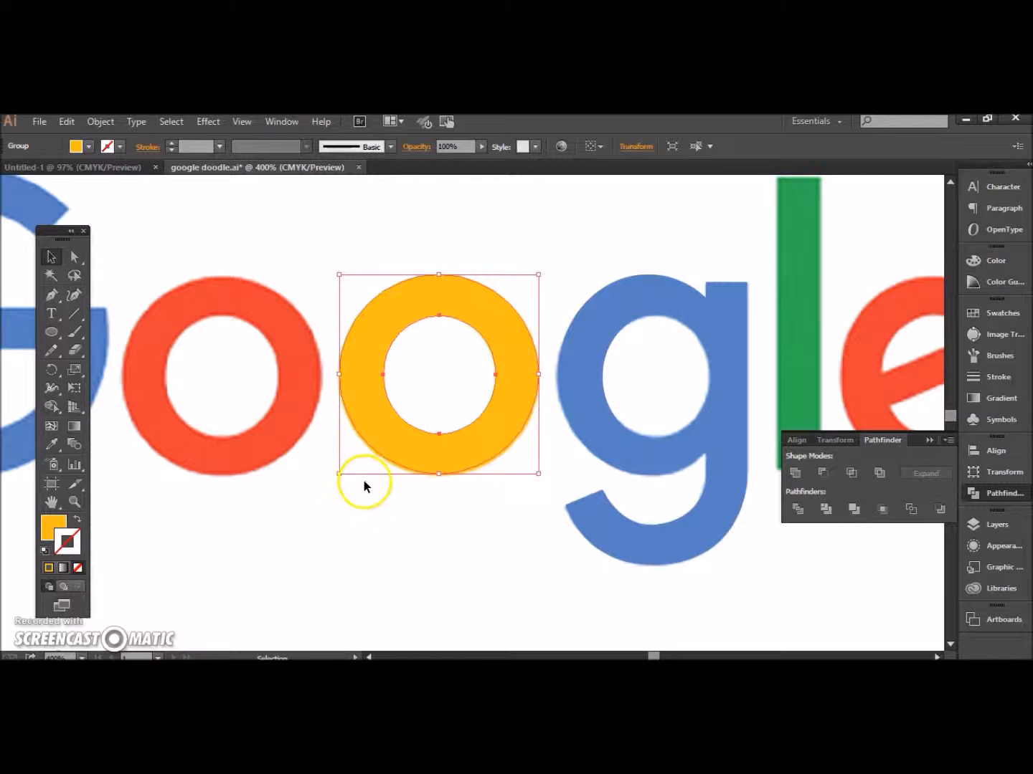